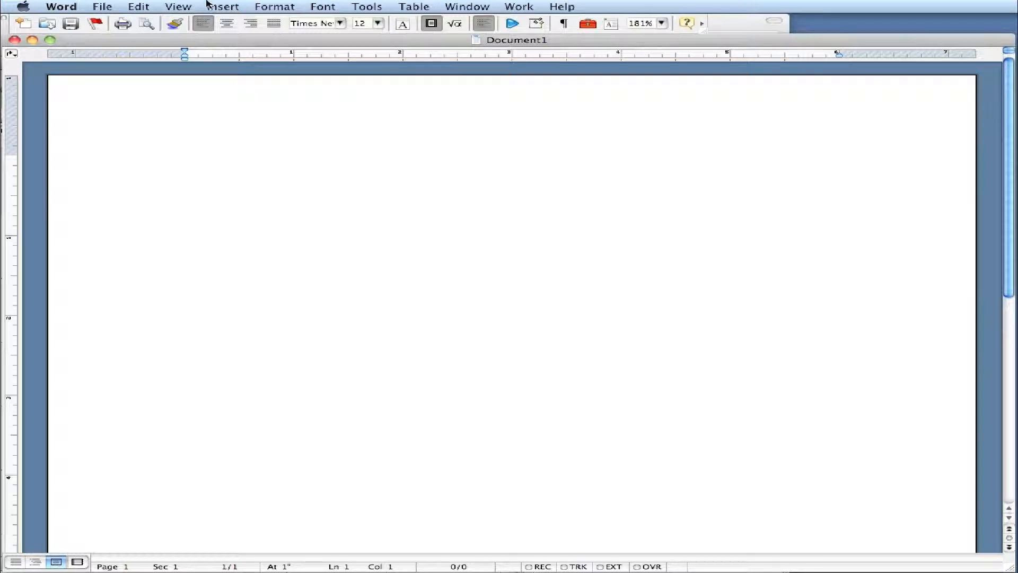
Show the Drawing toolbar in the blank document
click(217, 4)
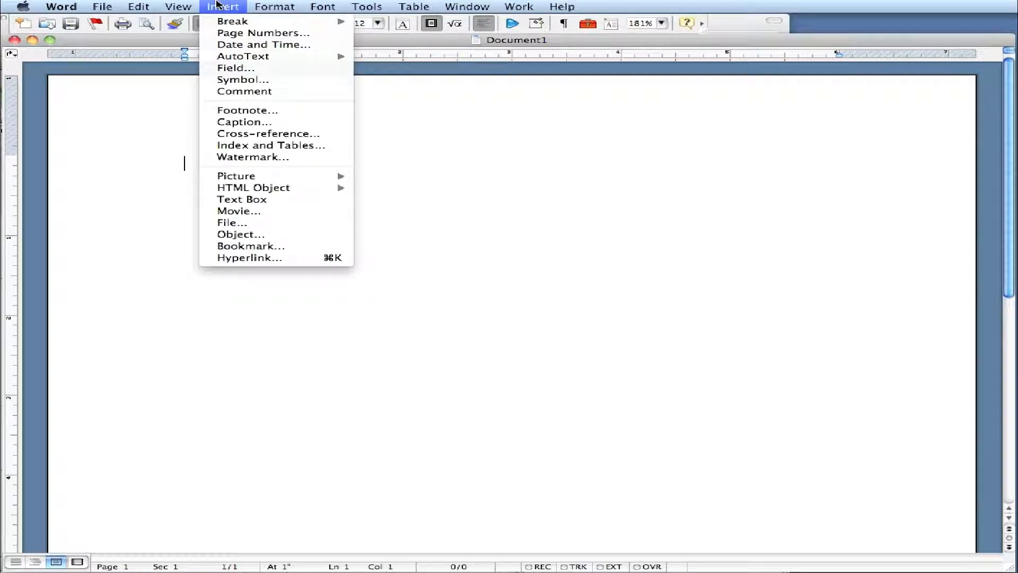
mouse_move(178, 6)
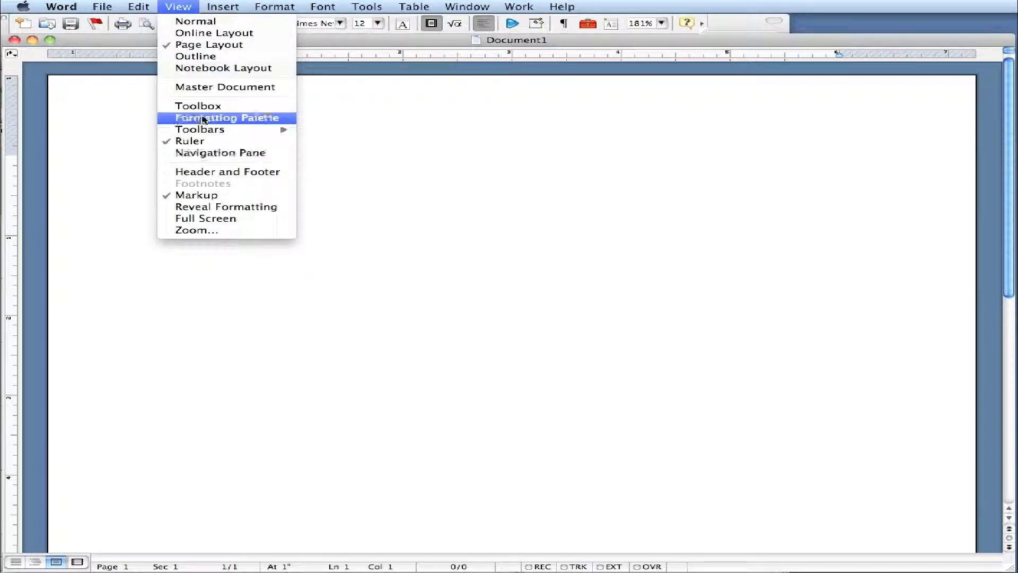
mouse_move(215, 131)
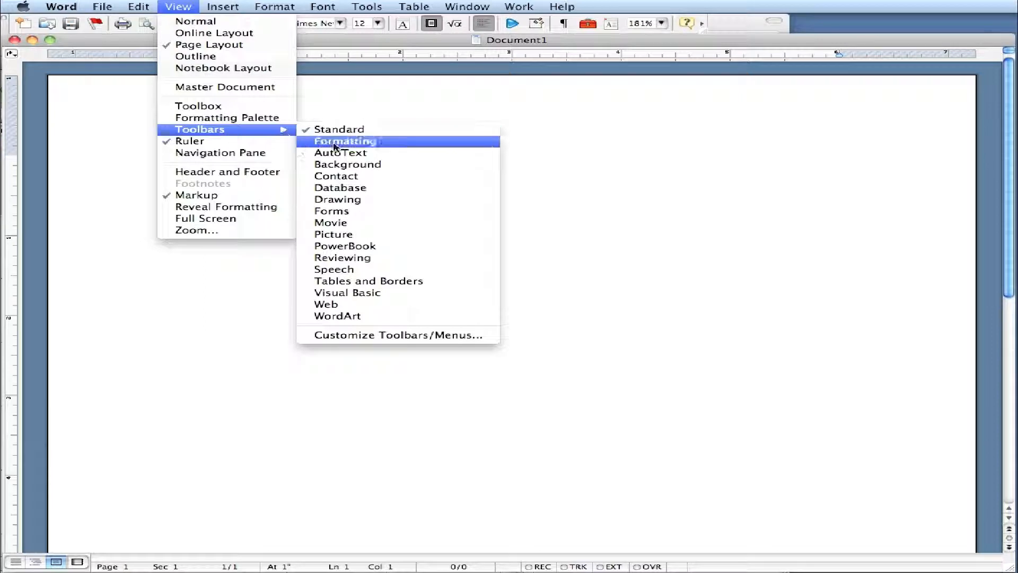
click(385, 204)
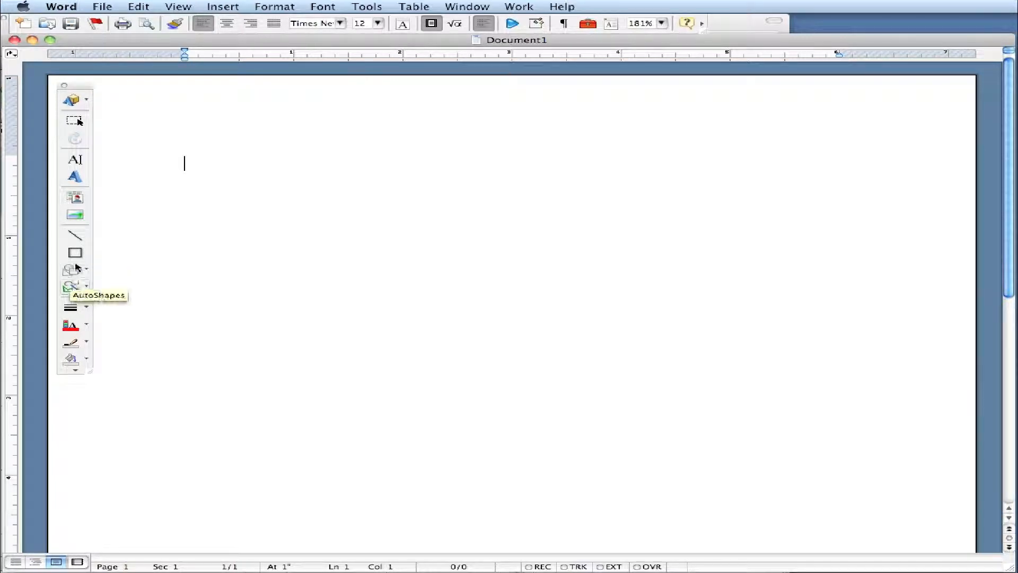
Draw a straight line slanting up to the right, plus a second line from its right side ending at the first line's middle
click(76, 237)
mouse_move(167, 262)
mouse_down()
mouse_move(316, 150)
mouse_move(348, 143)
mouse_up()
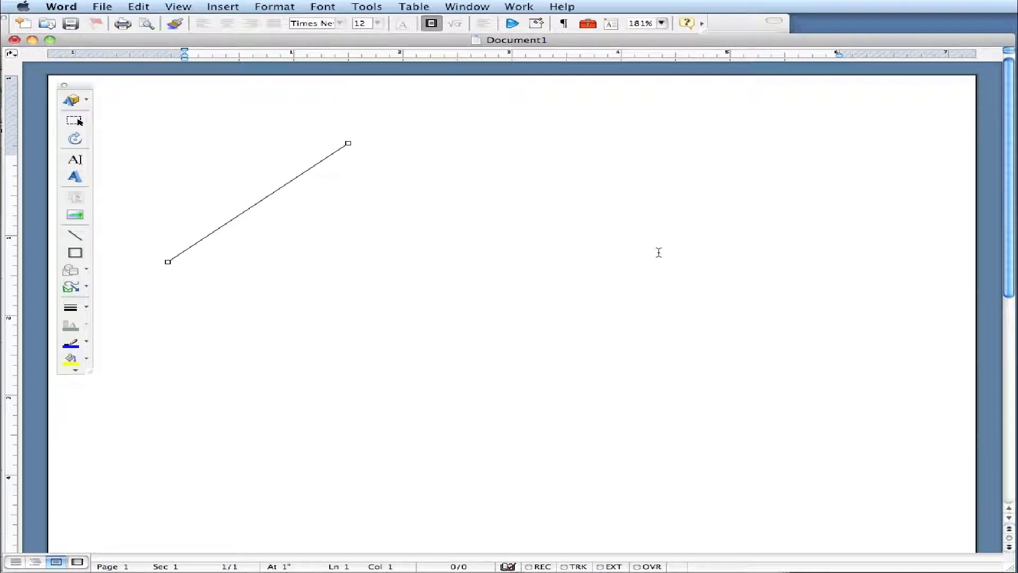
click(75, 235)
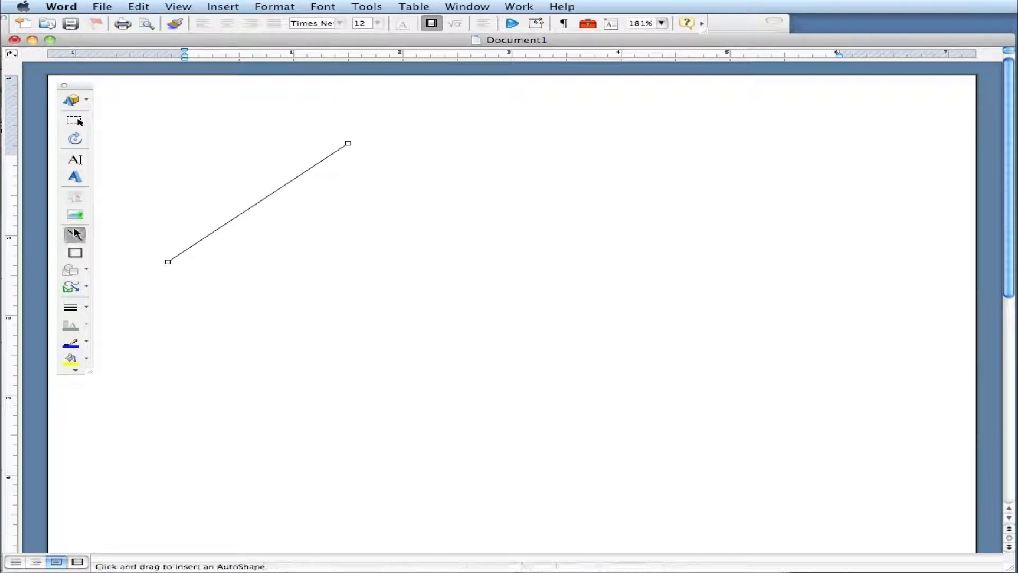
drag(435, 212, 267, 197)
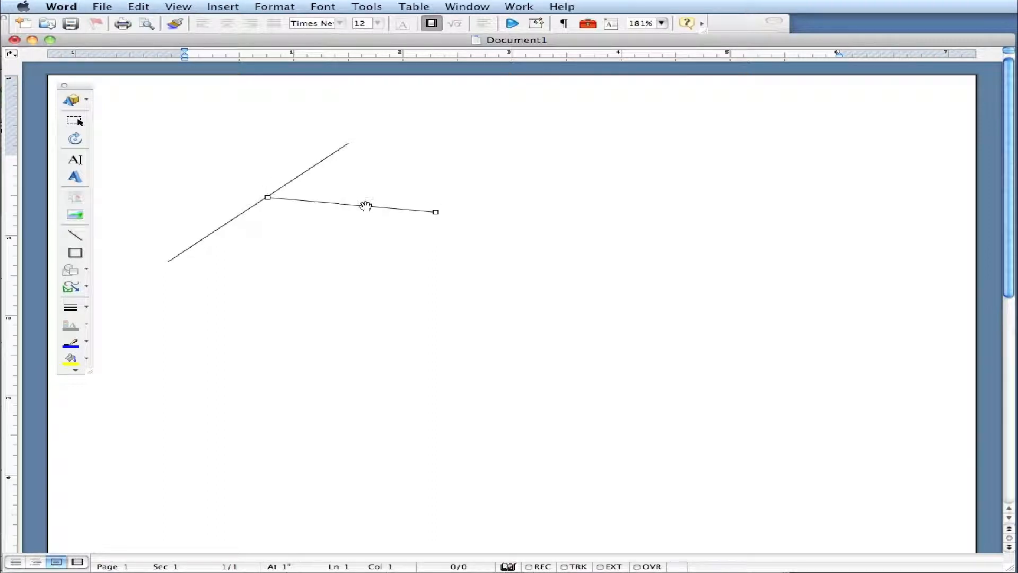
click(351, 235)
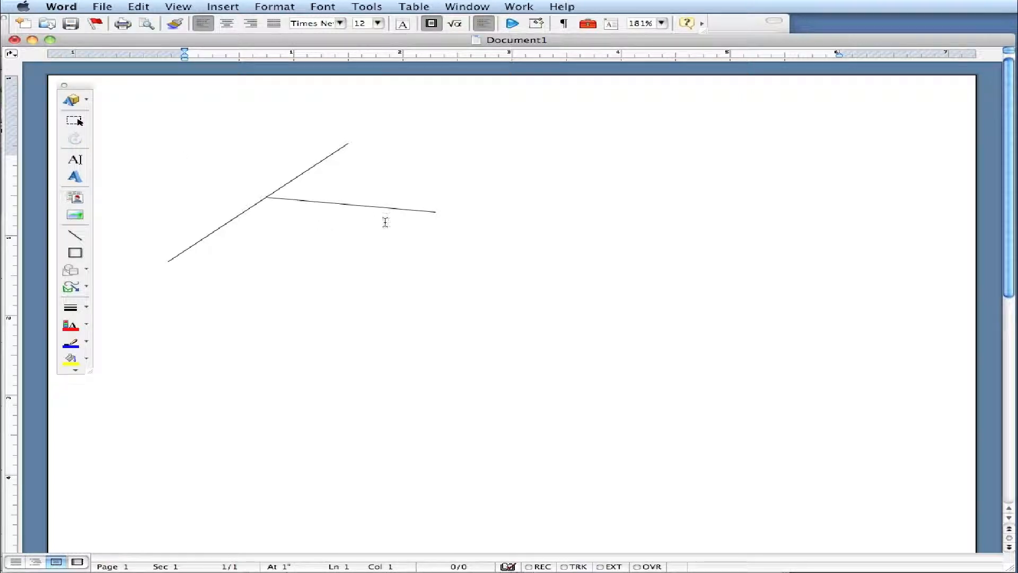
Format the second line with a solid arrowhead as its end style
right_click(401, 210)
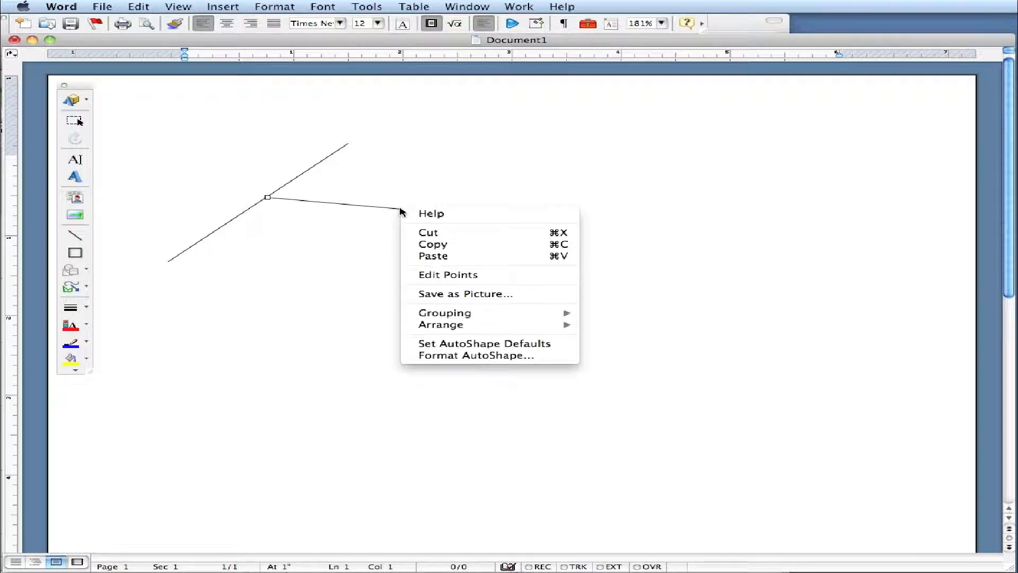
click(550, 356)
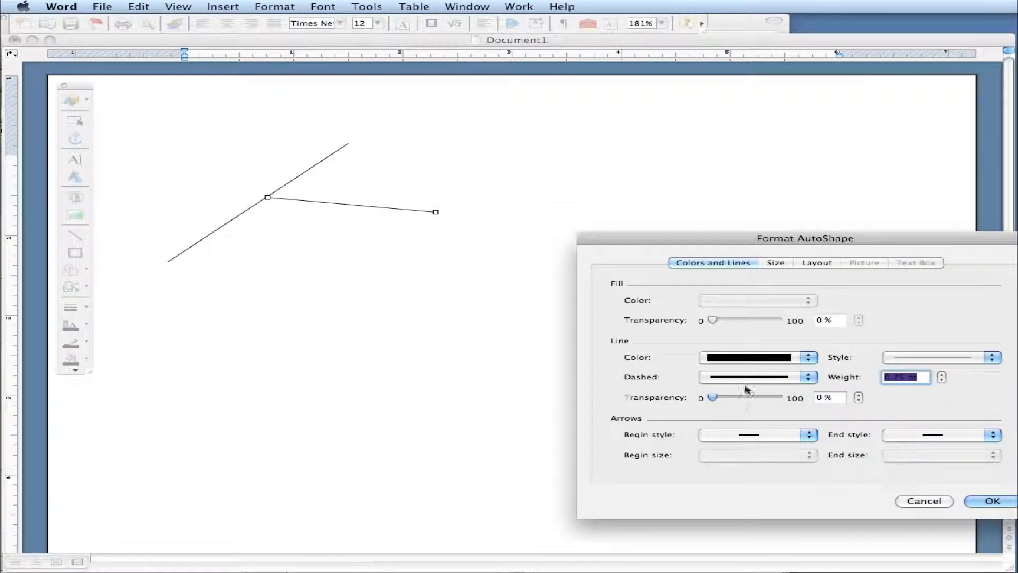
drag(859, 236, 692, 252)
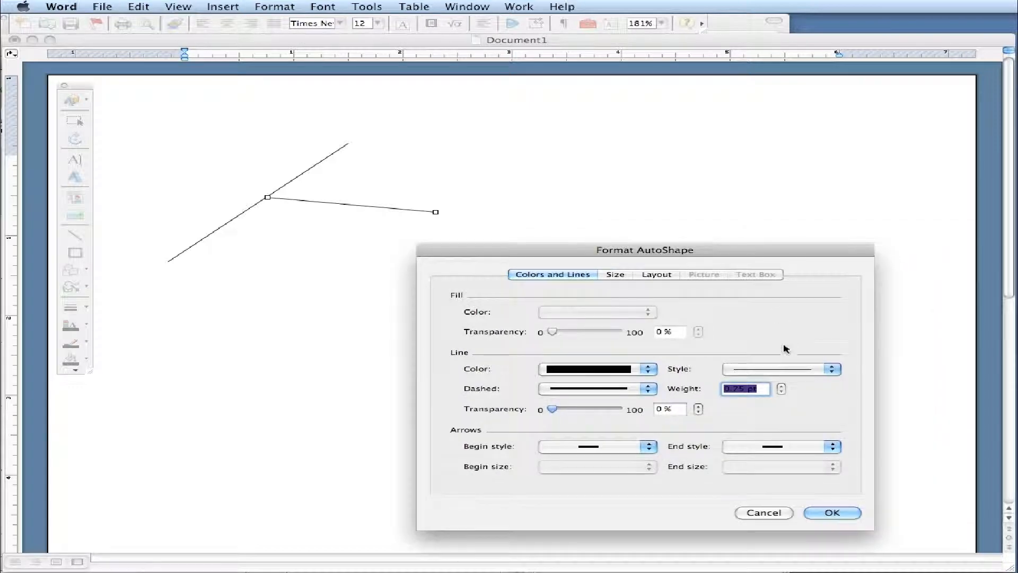
click(756, 448)
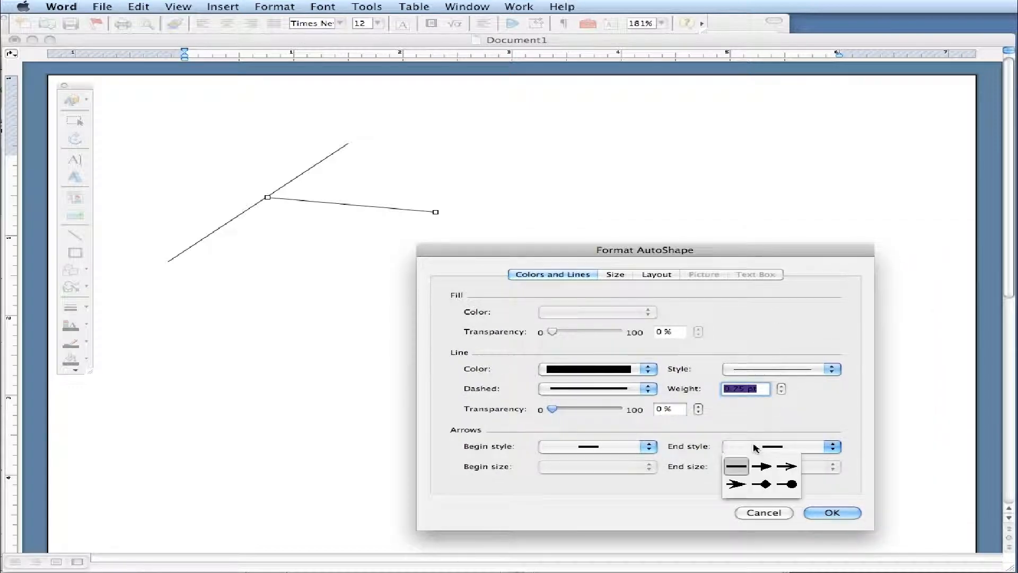
click(762, 467)
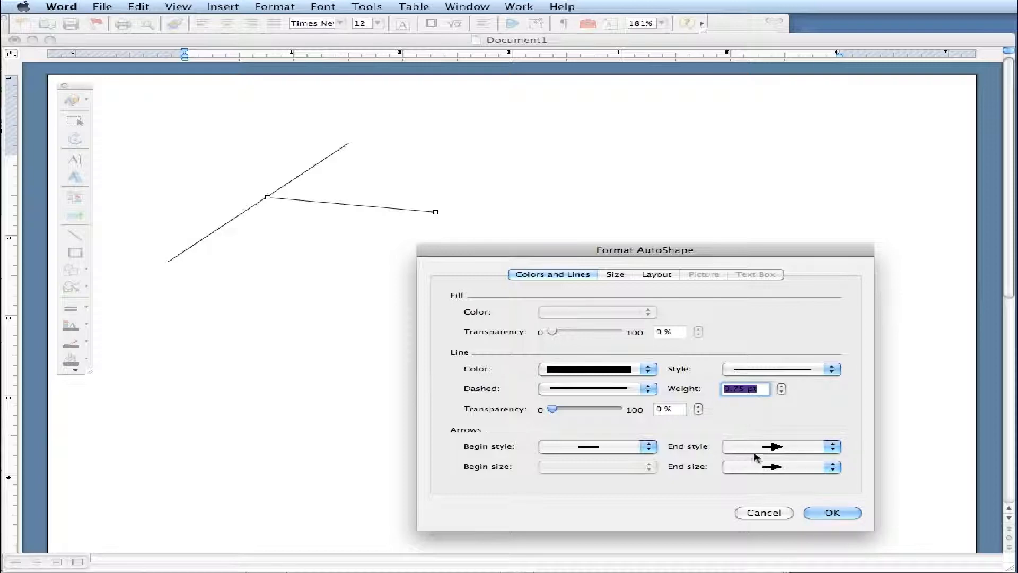
click(830, 512)
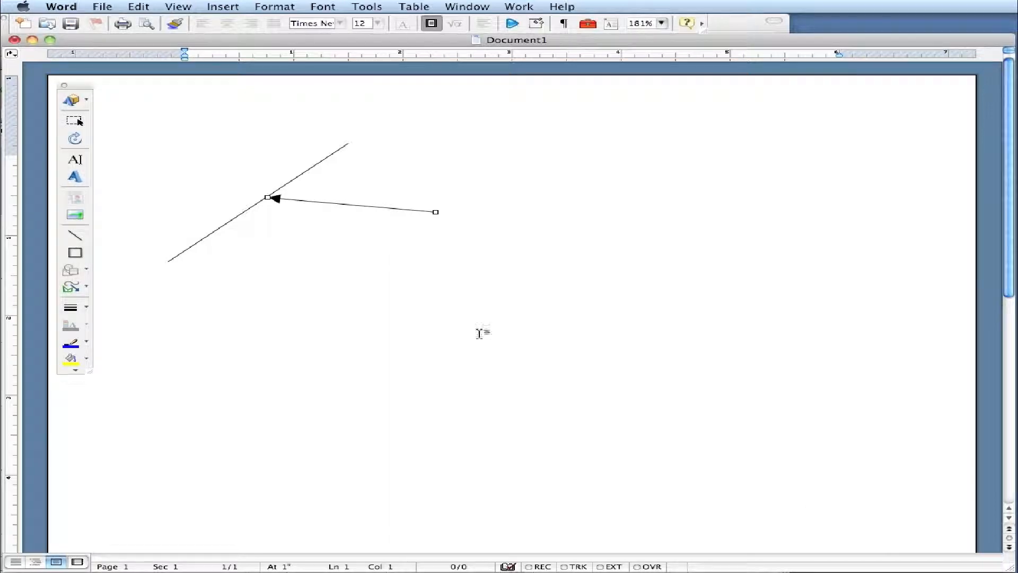
click(403, 308)
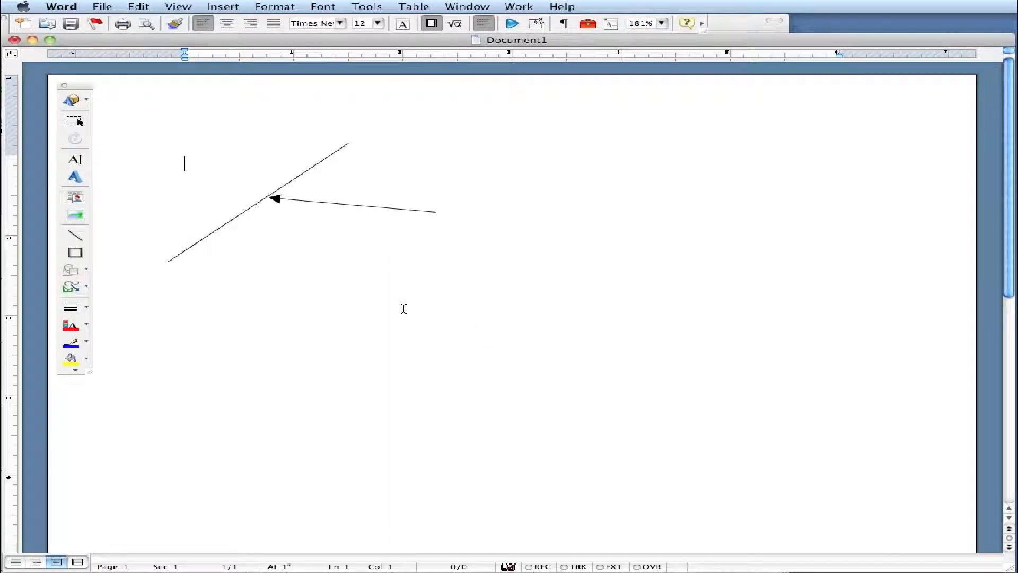
Lengthen the arrow by extending its tail end further to the right
click(403, 207)
drag(436, 213, 555, 211)
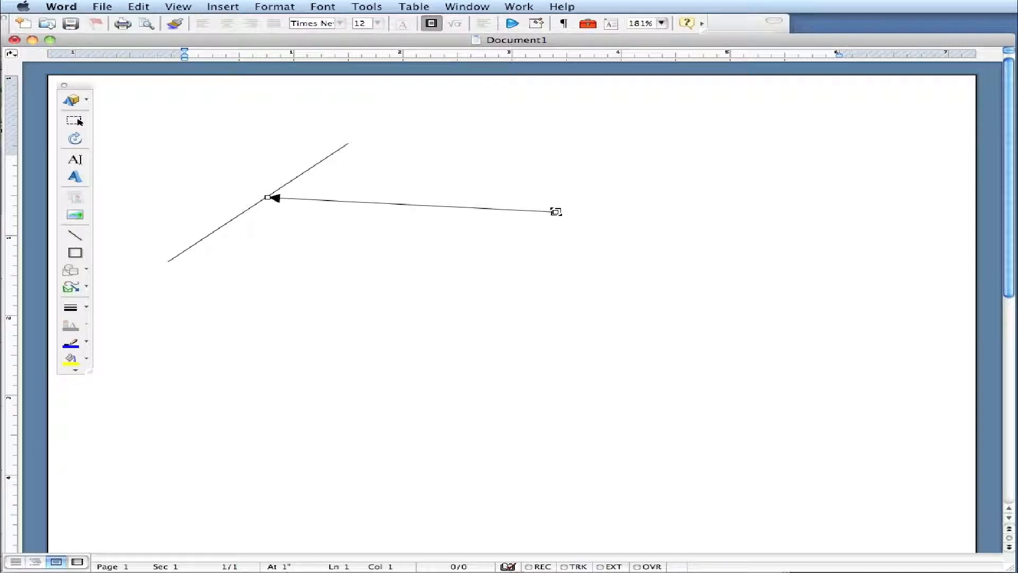
click(148, 352)
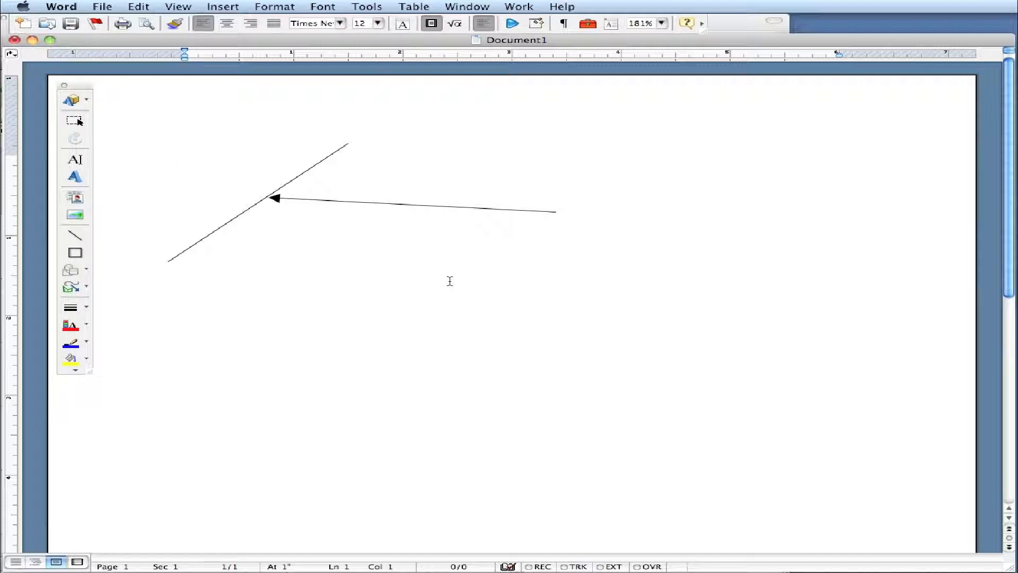
Draw an open S-like curve with four points below the straight lines using the Curve tool
click(75, 289)
click(102, 313)
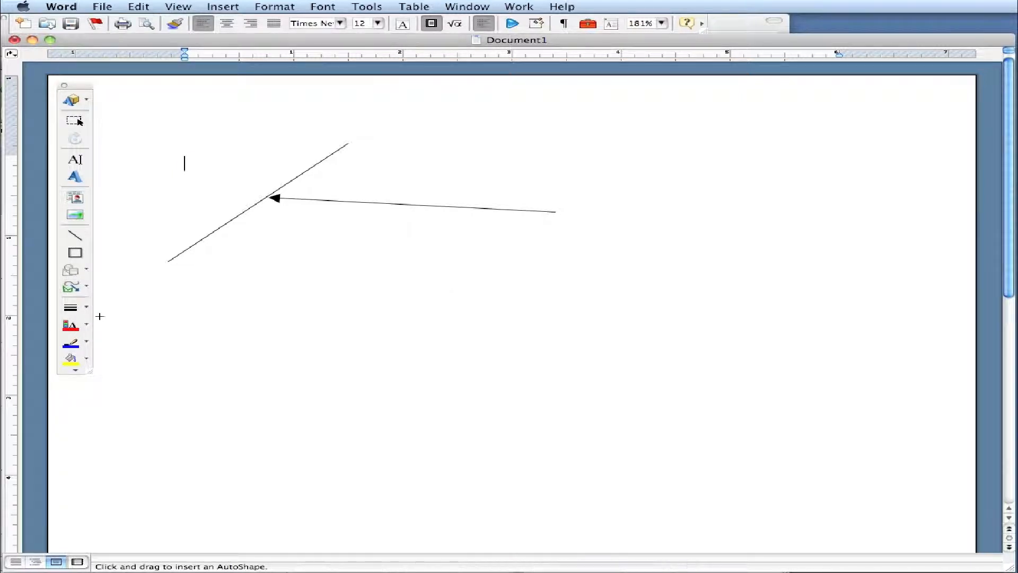
click(261, 335)
click(327, 368)
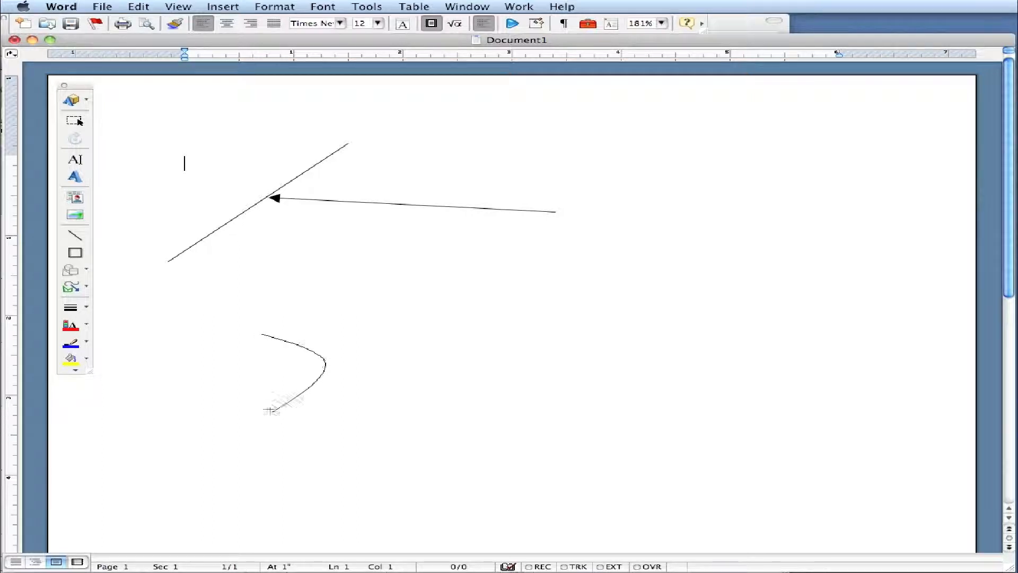
click(306, 425)
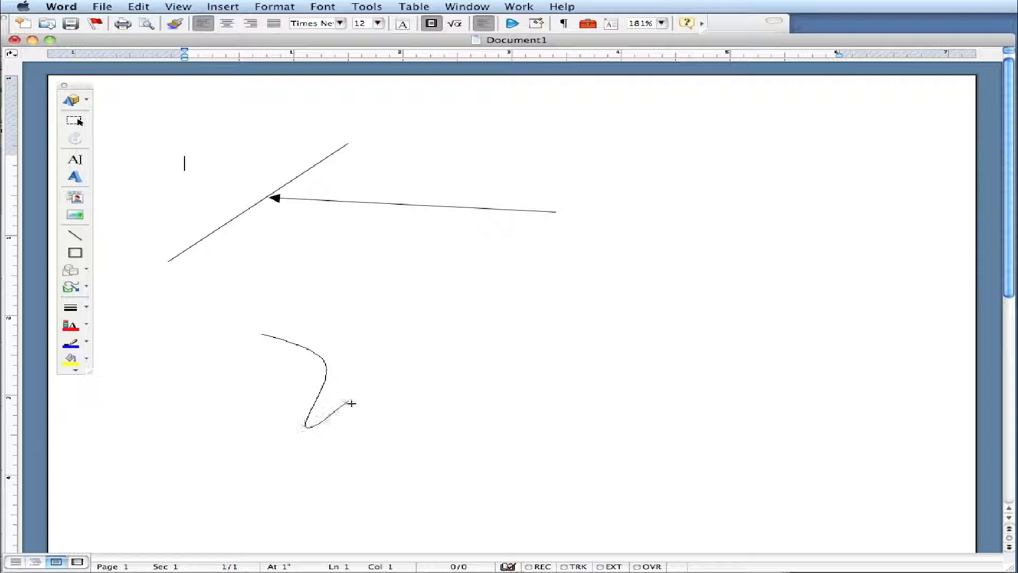
double_click(382, 394)
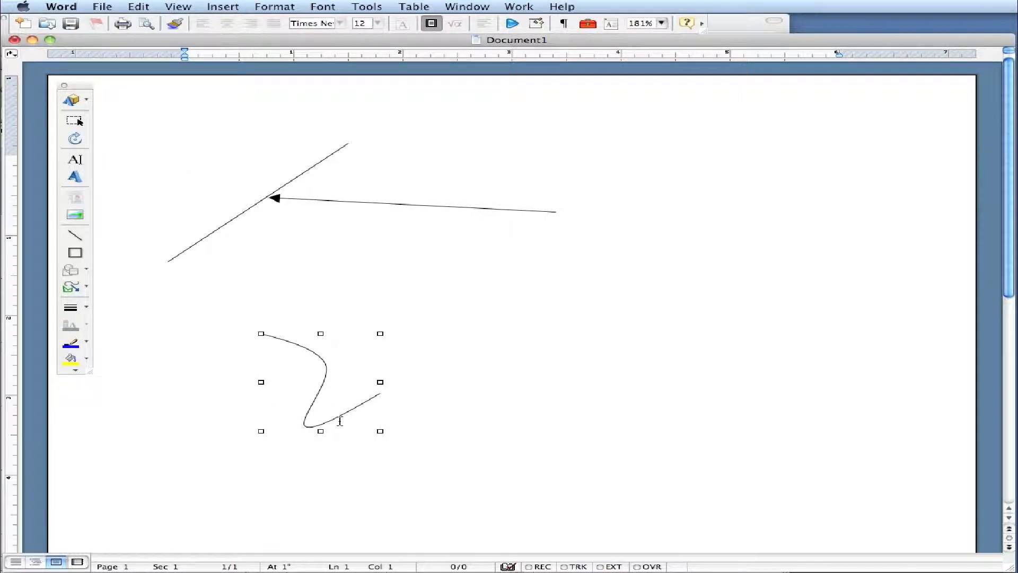
Draw an oval from the basic shapes, about 1.8 inches wide, on the right side of the page
click(74, 271)
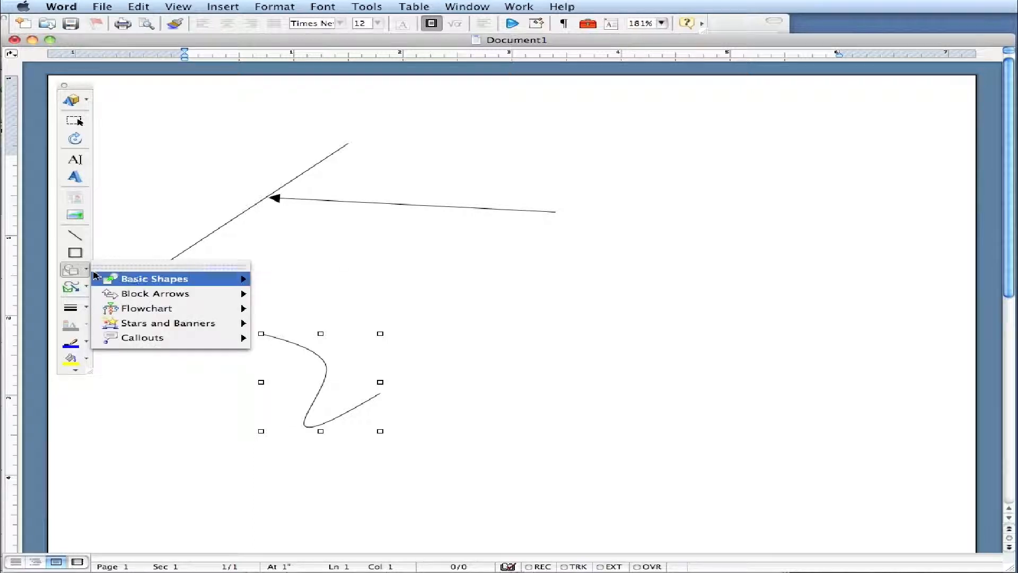
mouse_move(137, 282)
click(268, 324)
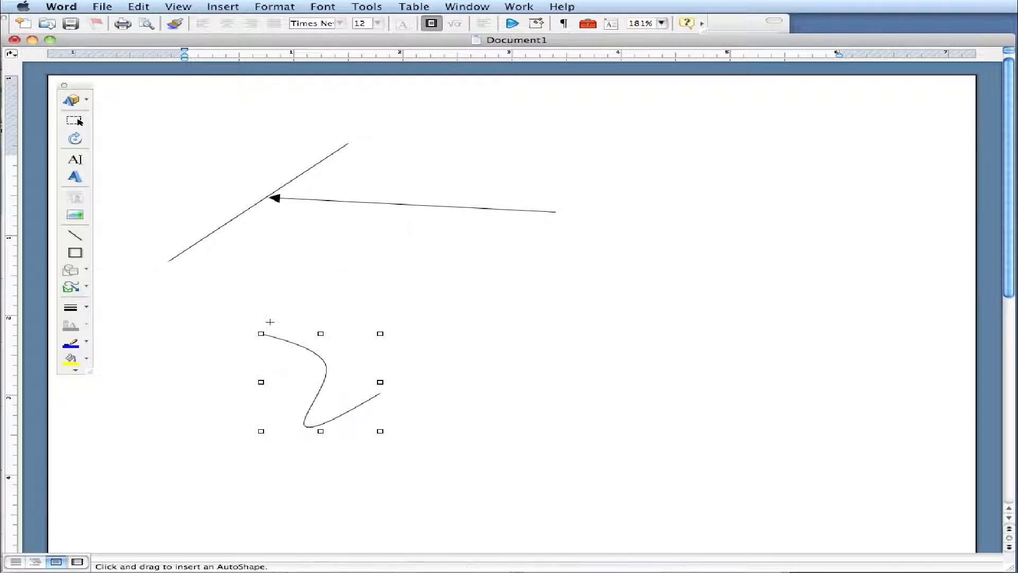
mouse_move(690, 232)
mouse_down()
mouse_move(798, 302)
mouse_move(827, 366)
mouse_move(884, 368)
mouse_move(889, 385)
mouse_up()
click(610, 383)
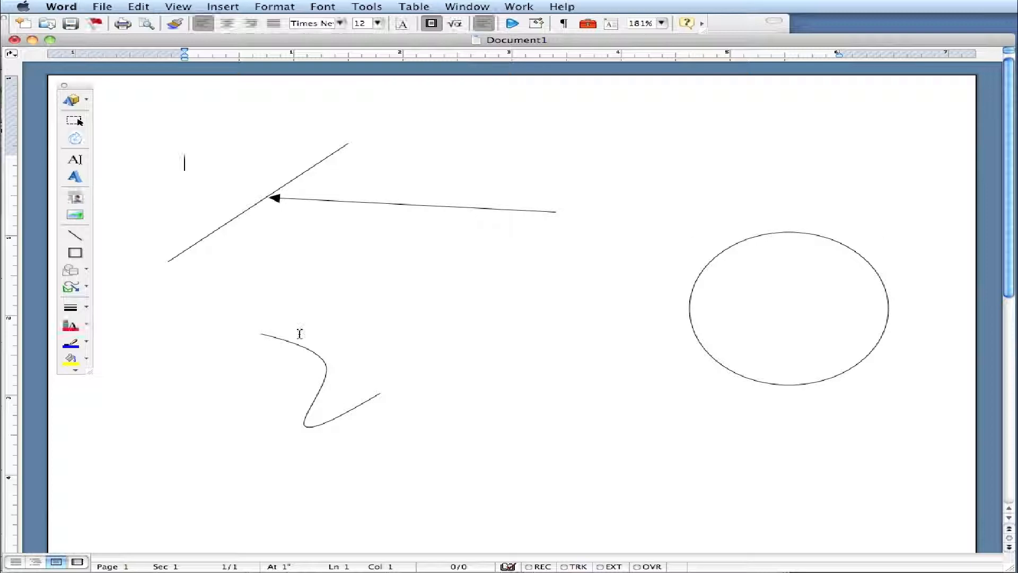
Draw a tall rectangle about 1.7 inches wide over the oval's left part and set its line color to No Line
click(74, 256)
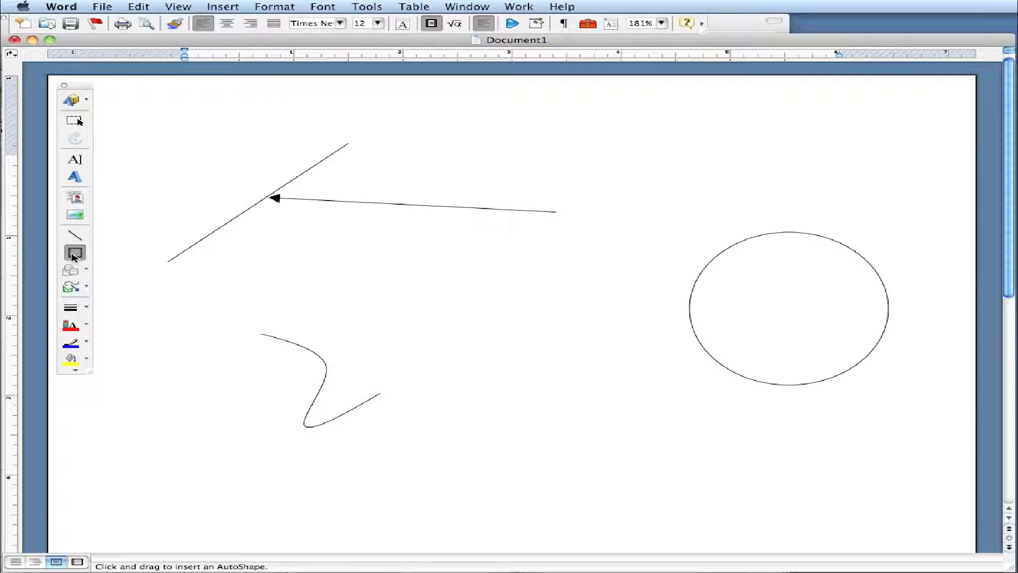
drag(624, 191, 806, 431)
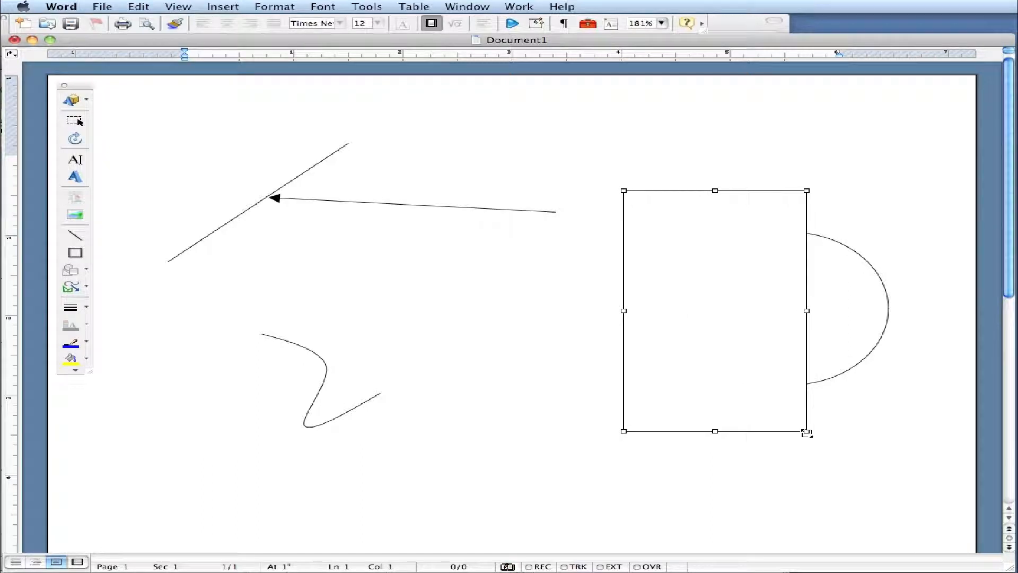
right_click(729, 321)
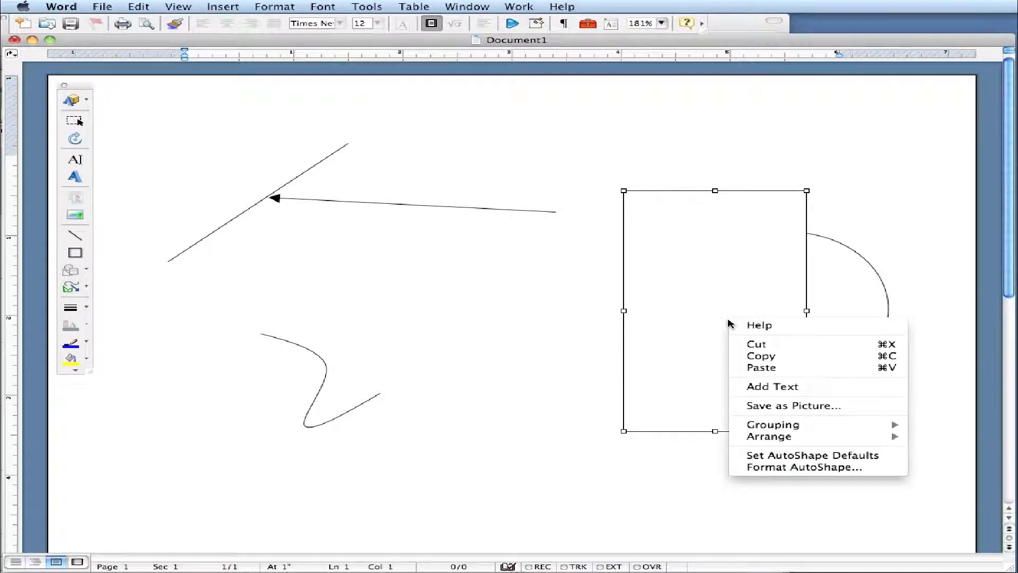
click(875, 469)
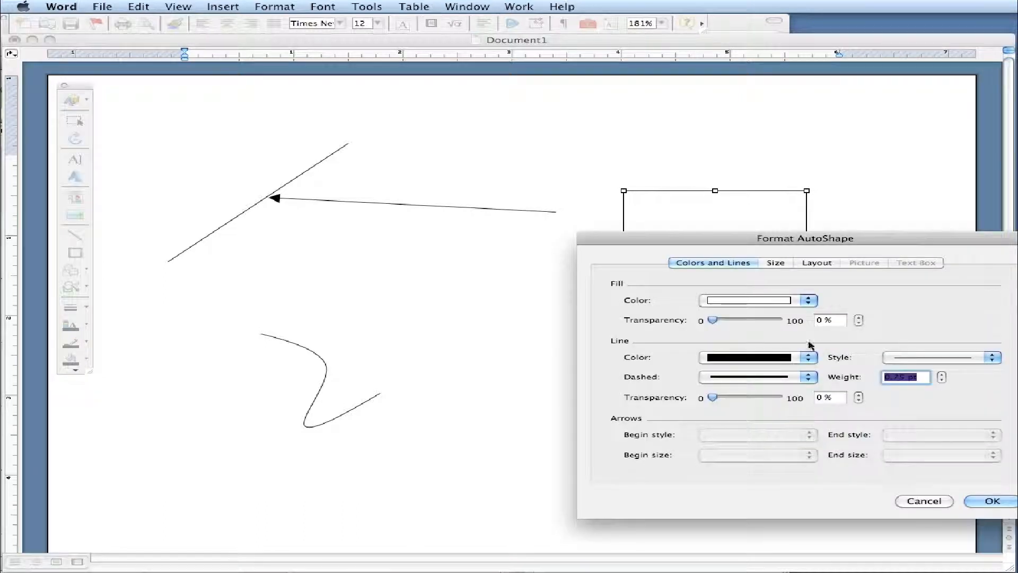
click(714, 357)
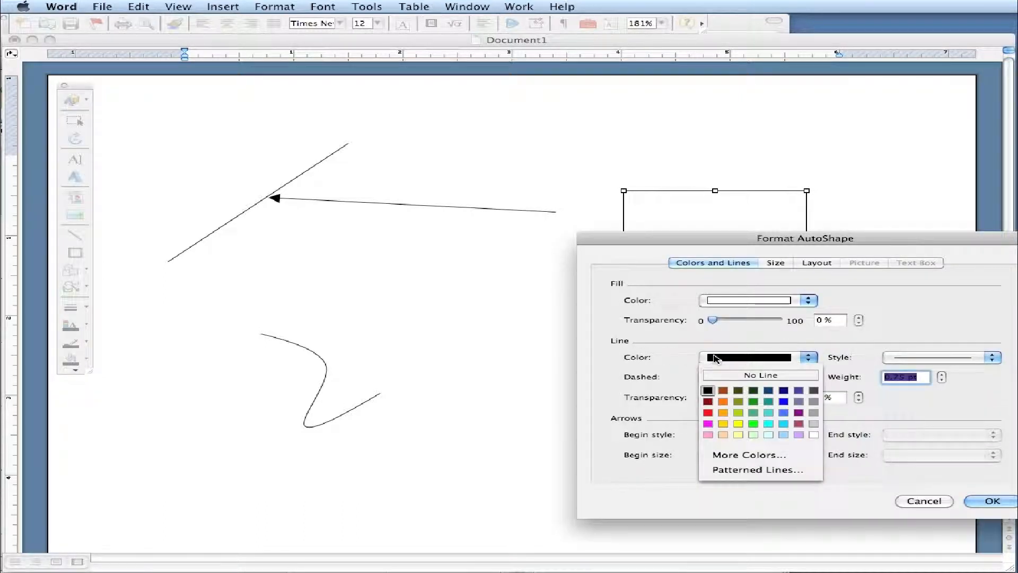
click(728, 376)
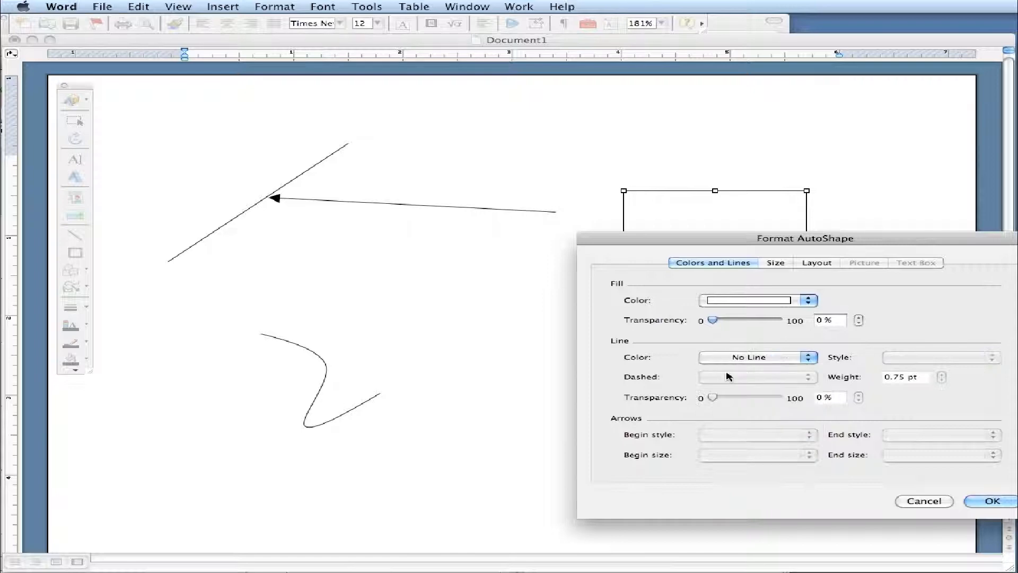
click(988, 502)
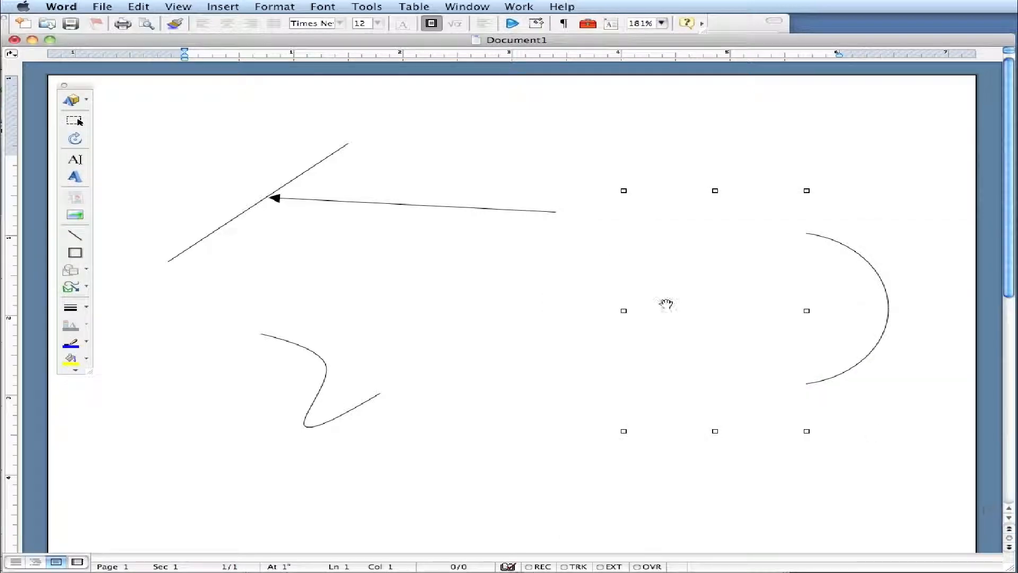
click(757, 173)
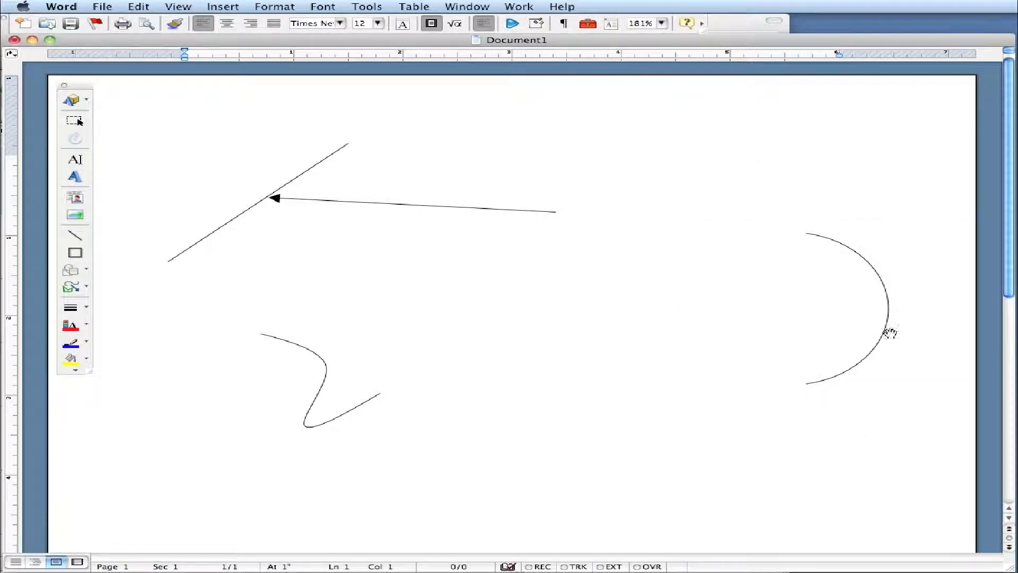
Move the oval slightly left and shift the borderless rectangle right so it masks the oval's right part, leaving a left arc
click(835, 312)
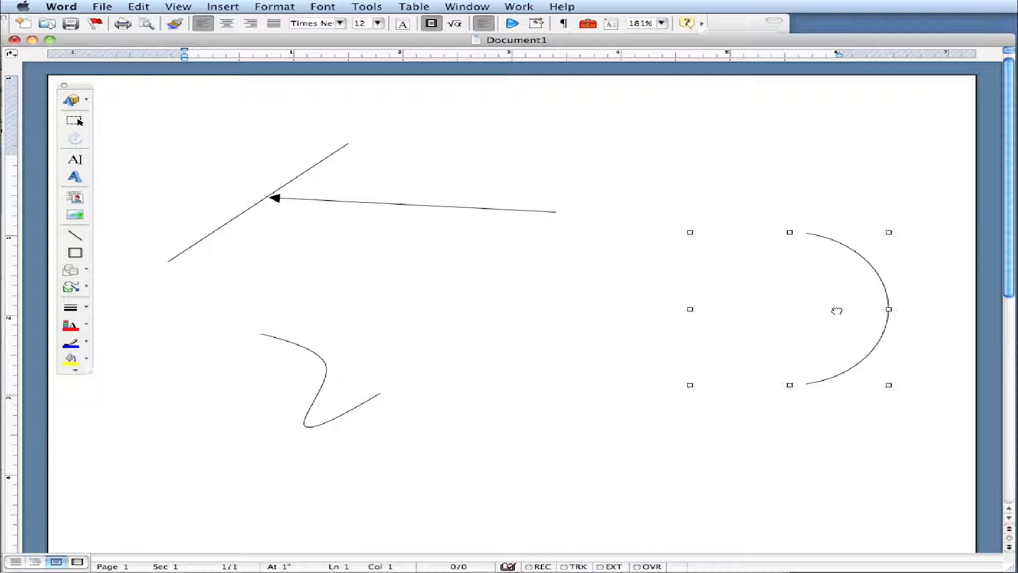
drag(837, 309, 819, 308)
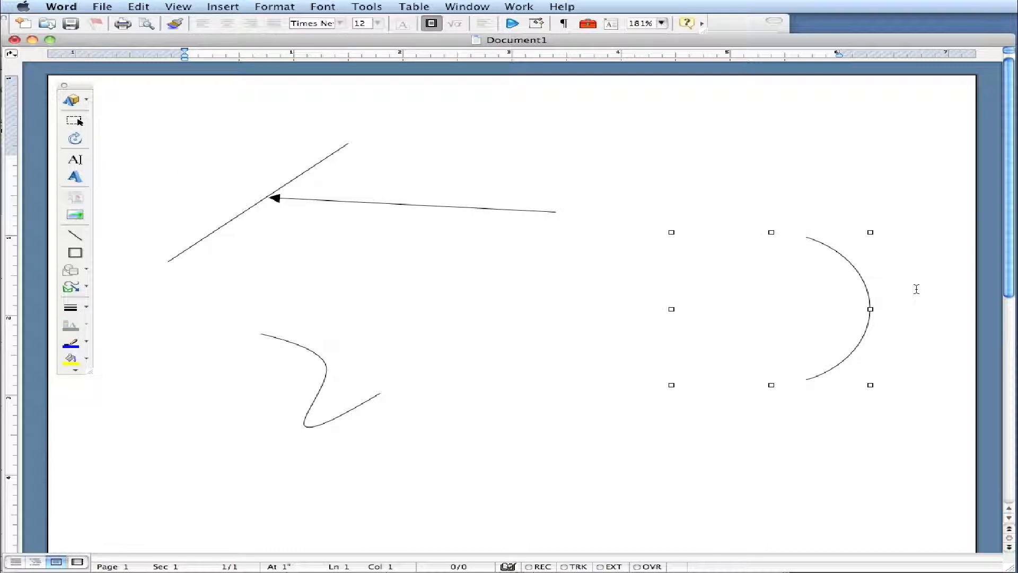
drag(744, 297, 842, 297)
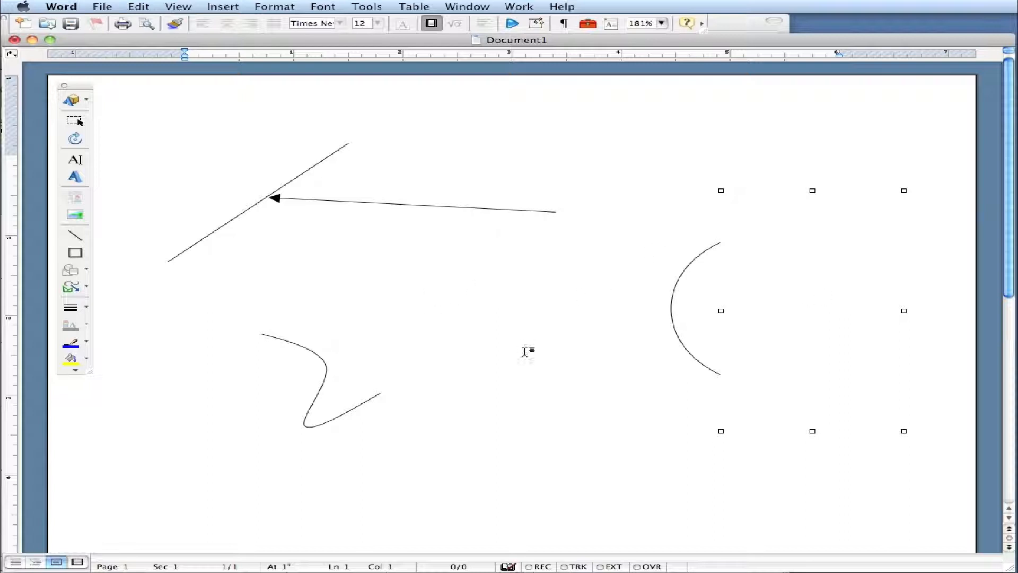
Draw a straight line about 1.6 inches long ending on the arc's left side and give that end a filled arrowhead
click(74, 235)
drag(513, 396, 671, 320)
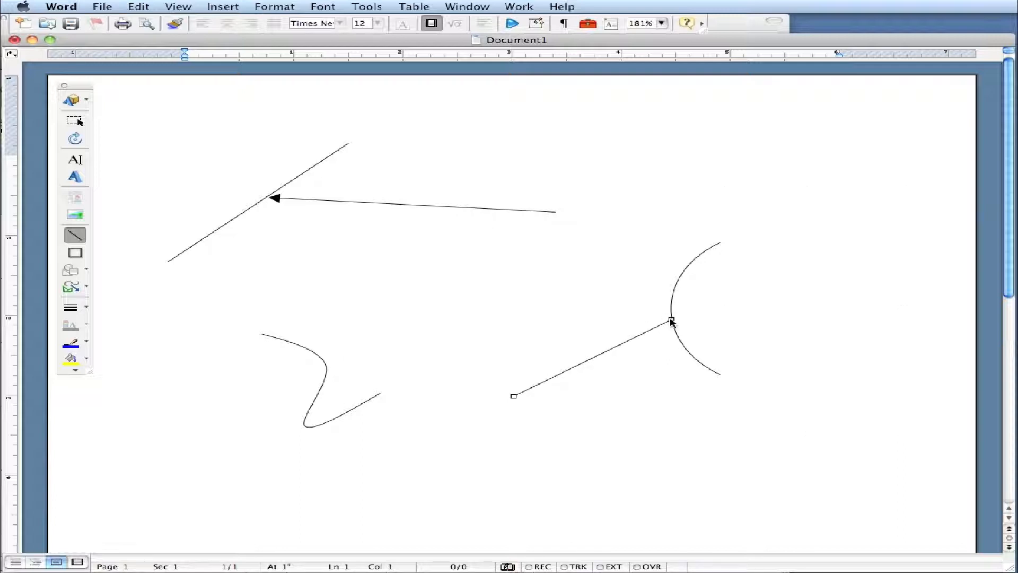
right_click(608, 352)
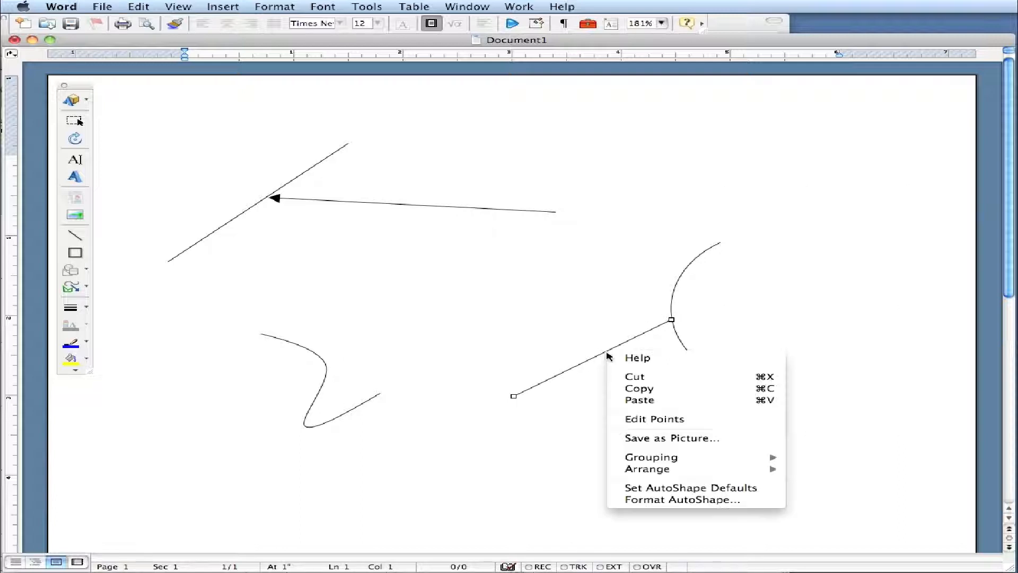
click(672, 500)
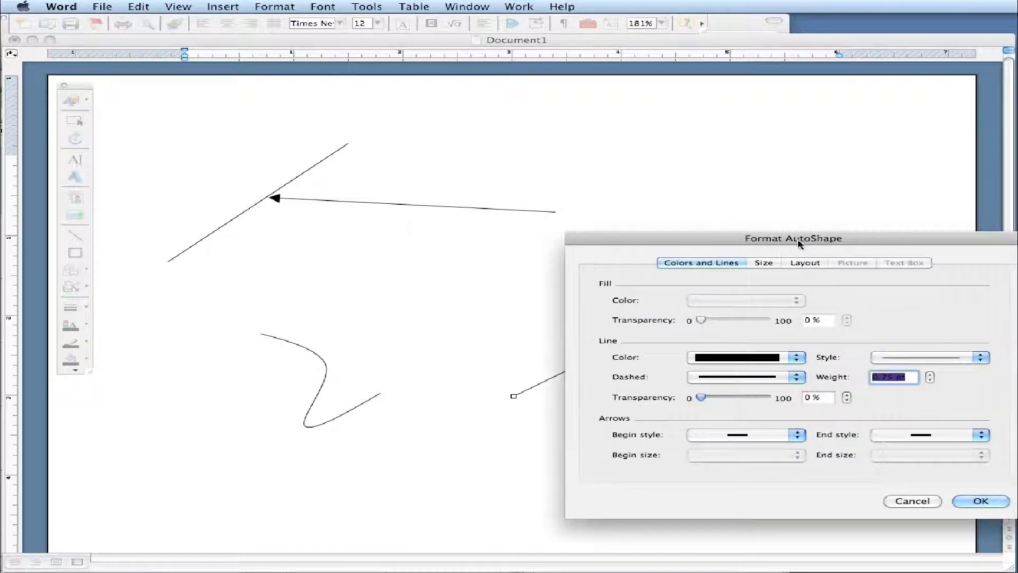
drag(799, 243, 752, 248)
click(871, 439)
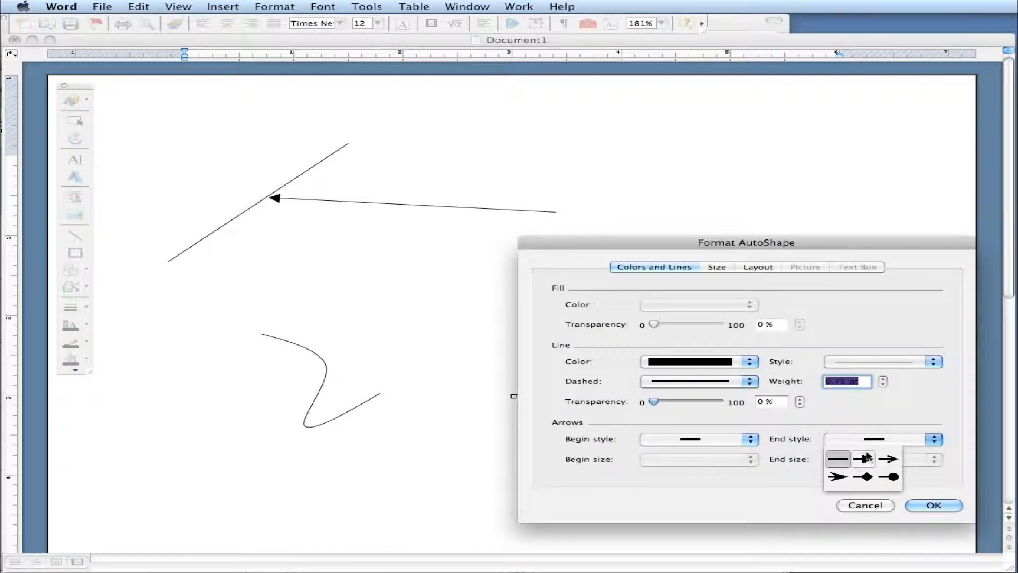
click(867, 459)
click(933, 505)
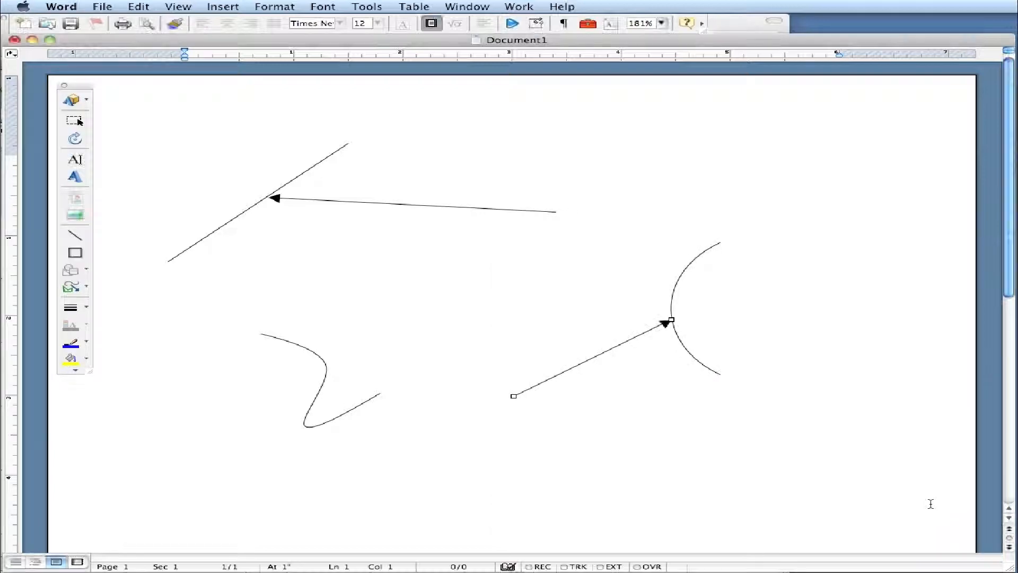
click(617, 413)
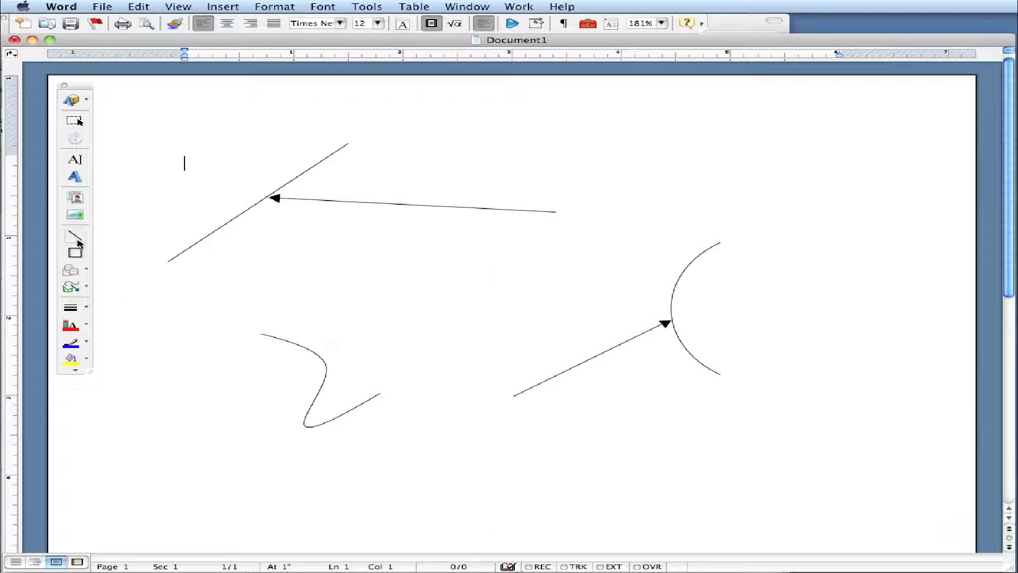
Draw a short line from the arrow's tip on the slanted line down to the right and make it dashed
click(77, 241)
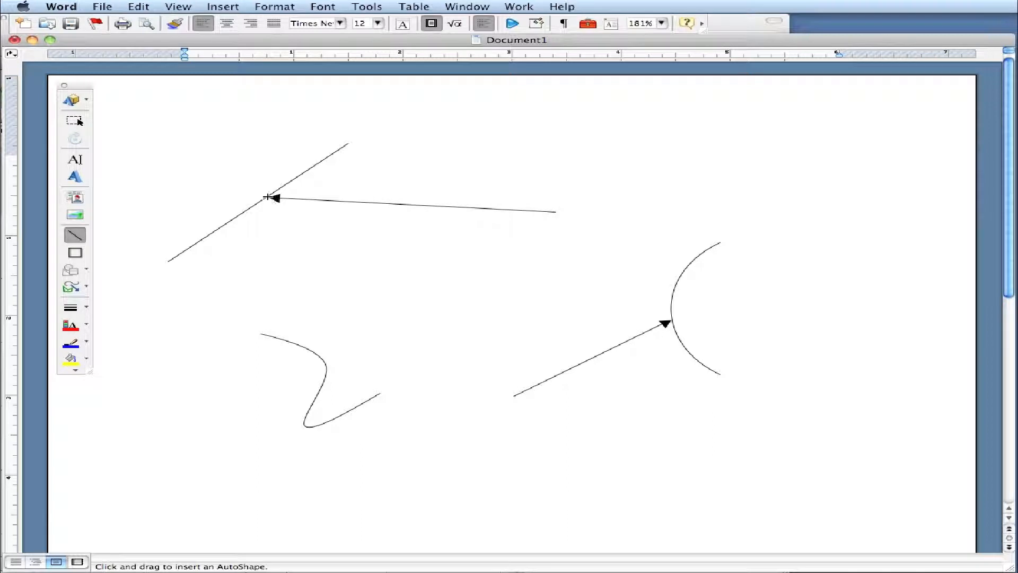
drag(268, 197, 348, 256)
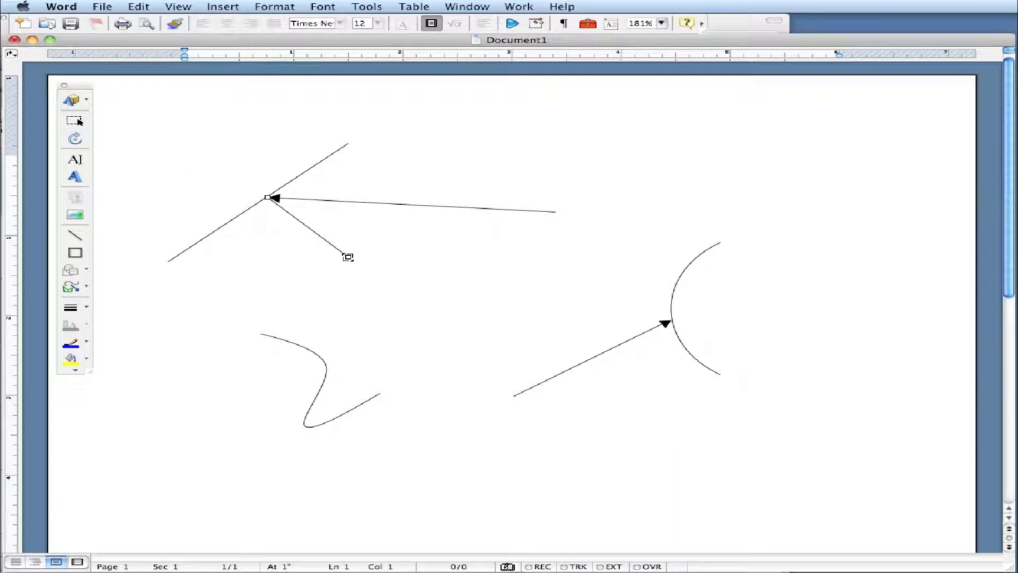
right_click(325, 243)
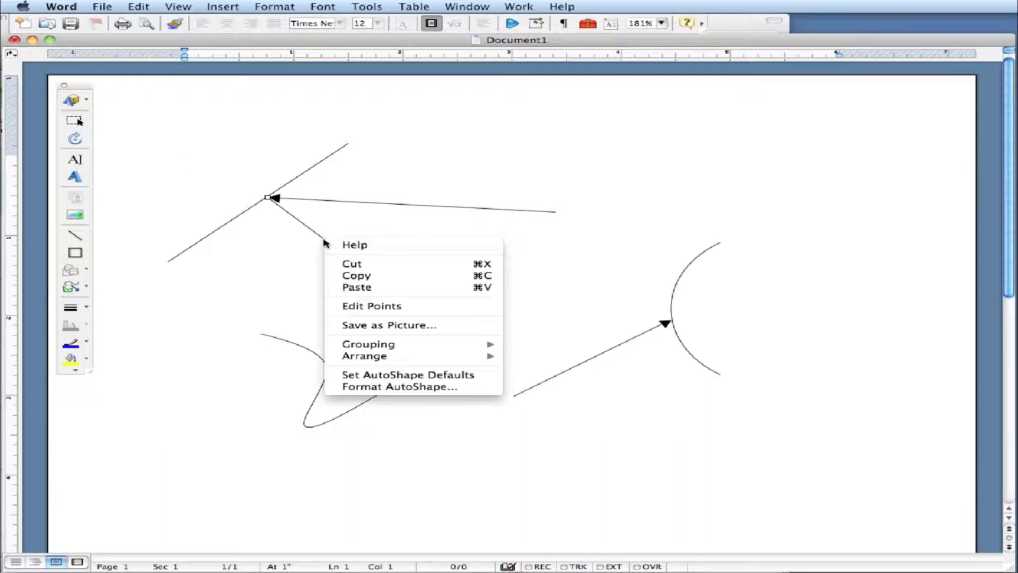
click(460, 390)
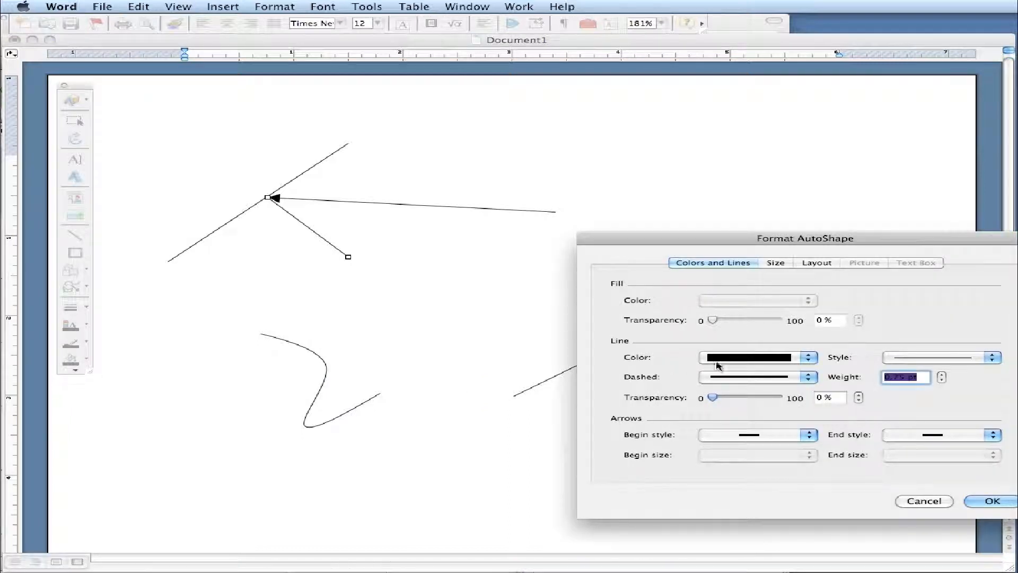
click(732, 376)
click(750, 417)
click(990, 500)
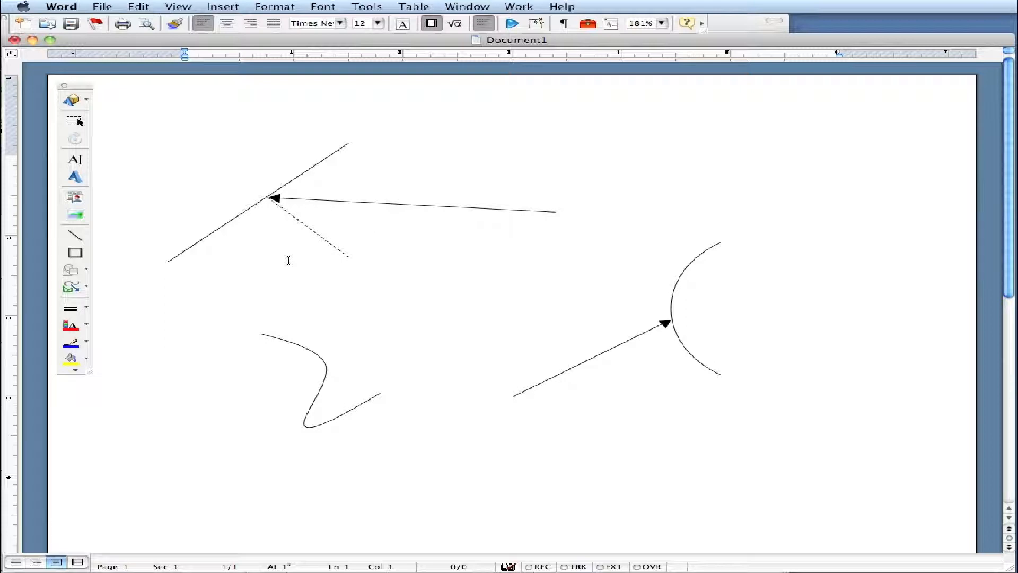
Insert a small text box containing 1 at the upper end of the slanted line
click(80, 163)
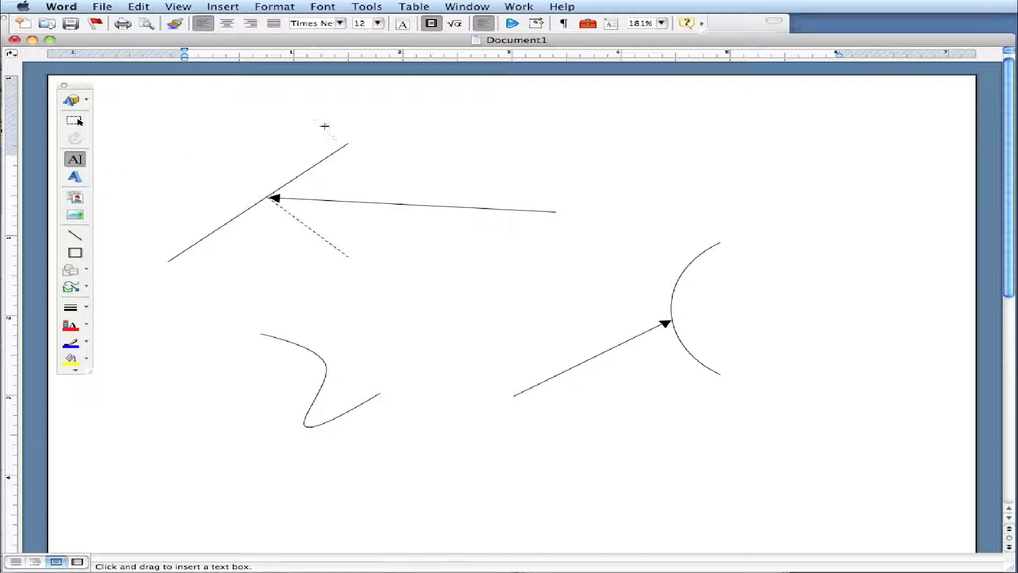
drag(329, 125, 378, 154)
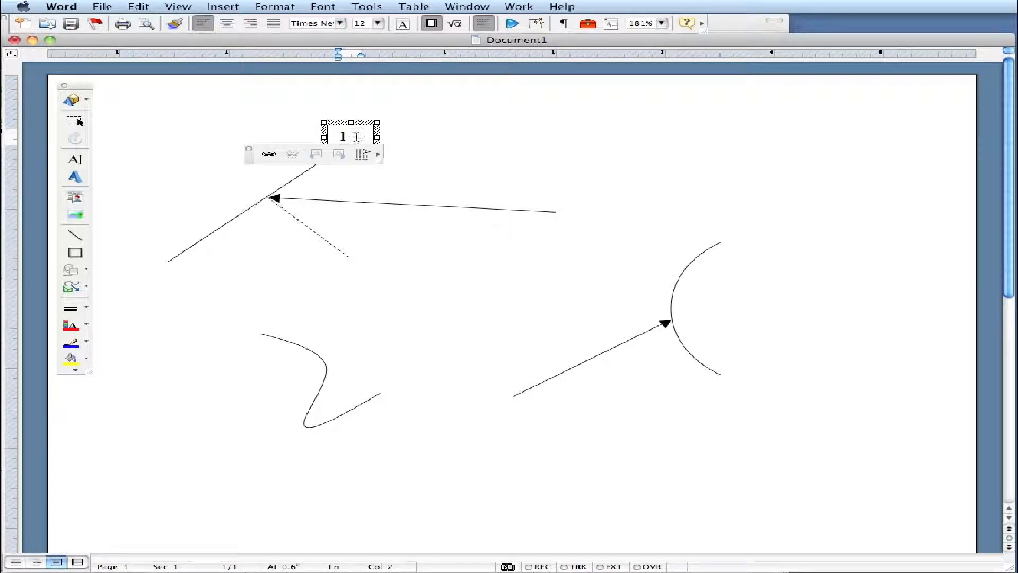
click(415, 130)
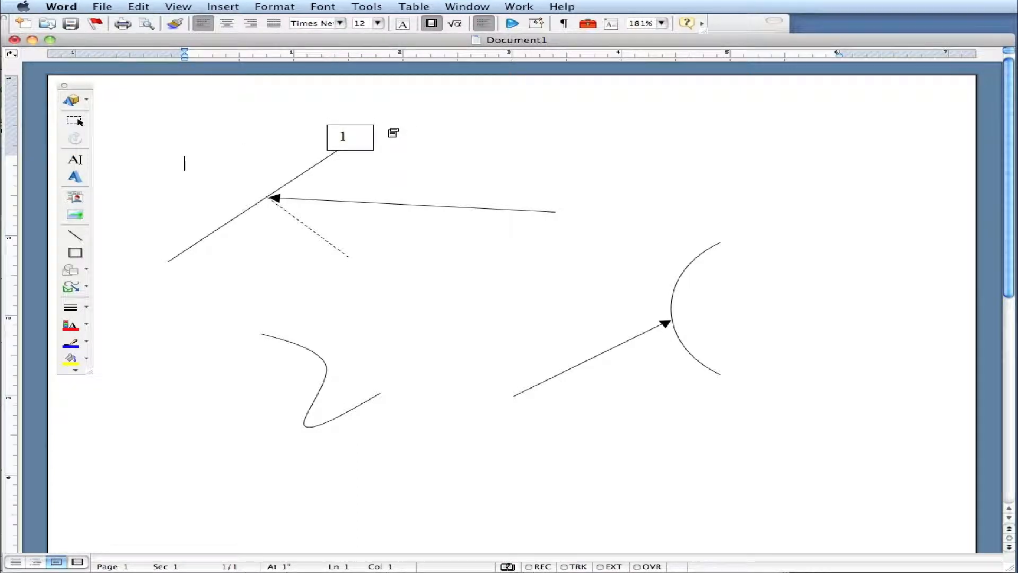
click(374, 147)
right_click(374, 148)
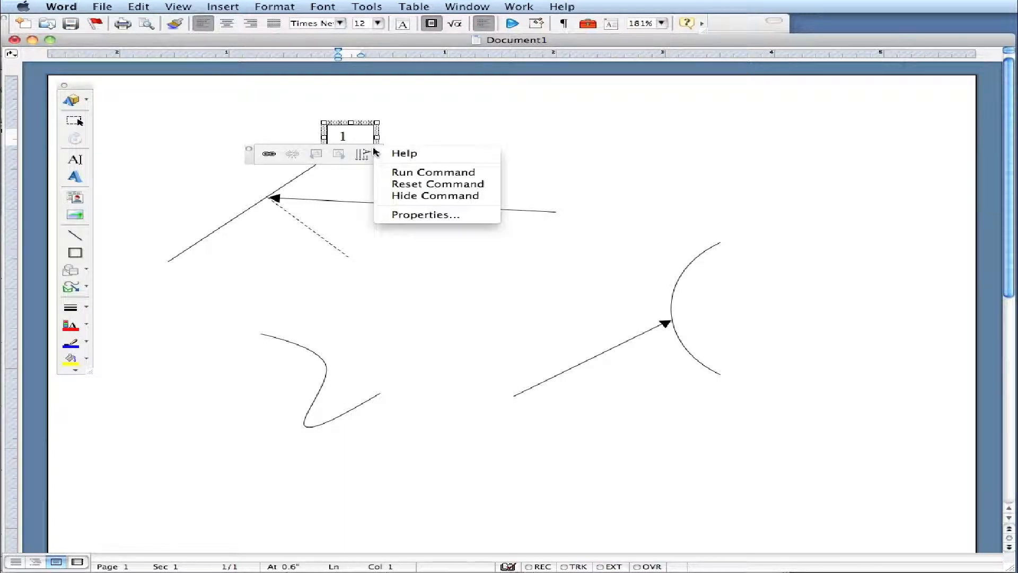
click(437, 111)
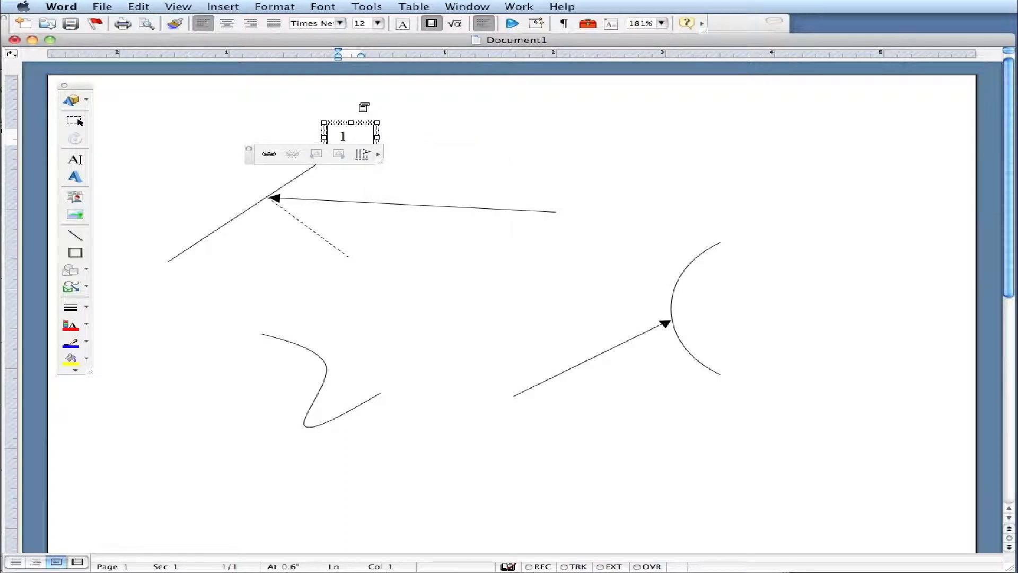
click(364, 108)
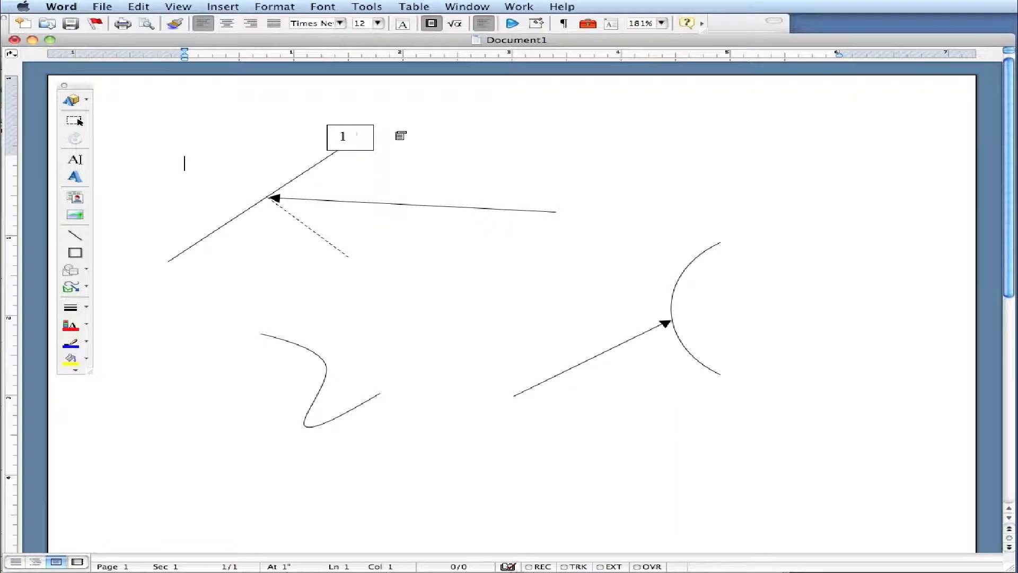
right_click(348, 151)
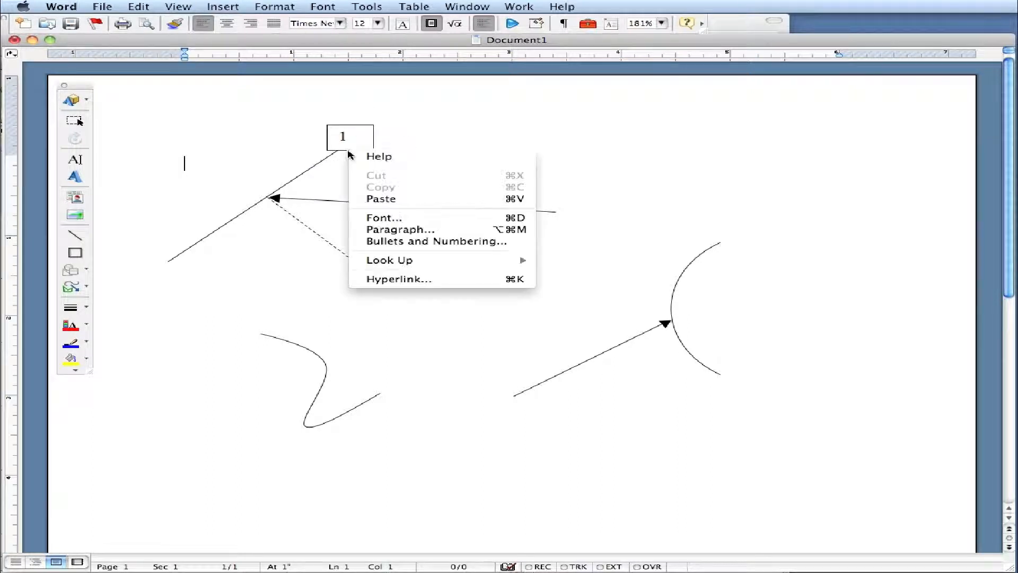
click(334, 237)
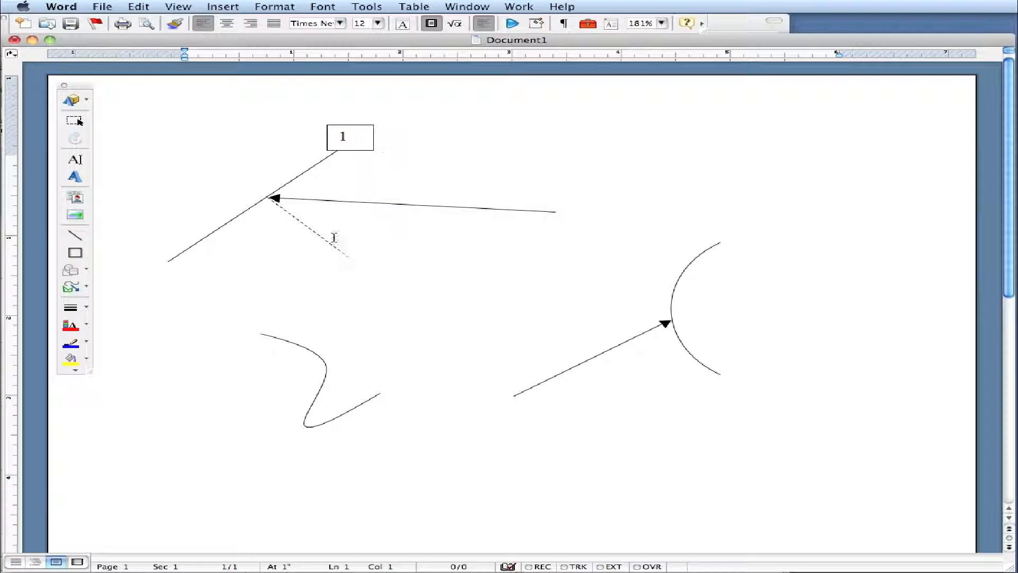
right_click(369, 150)
click(348, 178)
Remove the border of the text box containing 1 by setting its line color to No Line
right_click(367, 152)
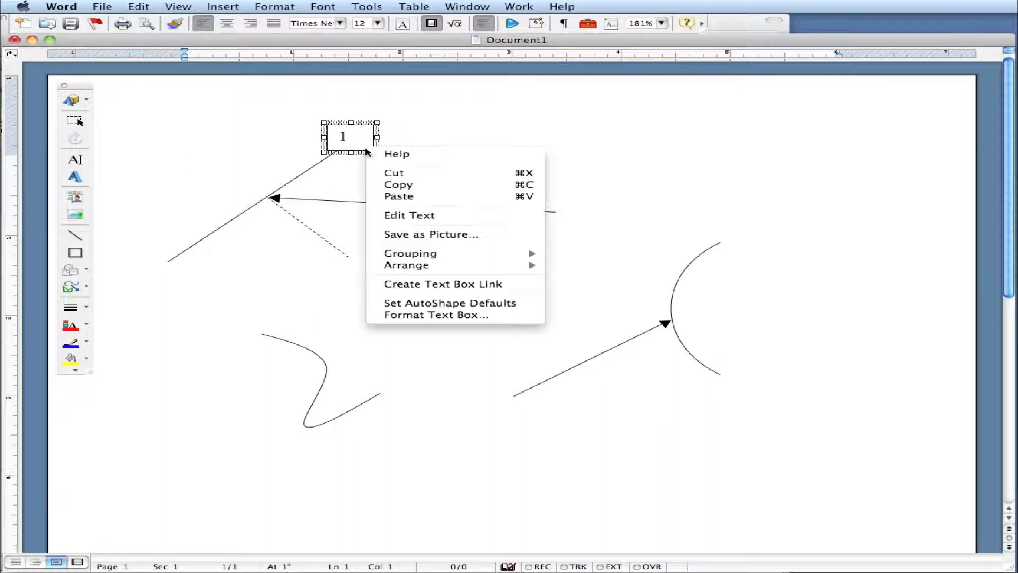
click(491, 317)
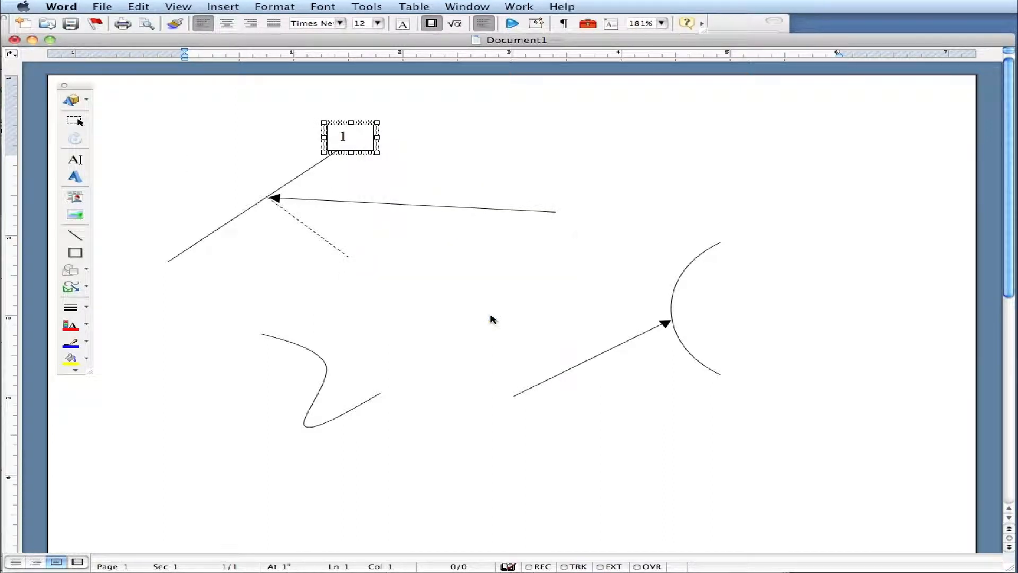
click(734, 358)
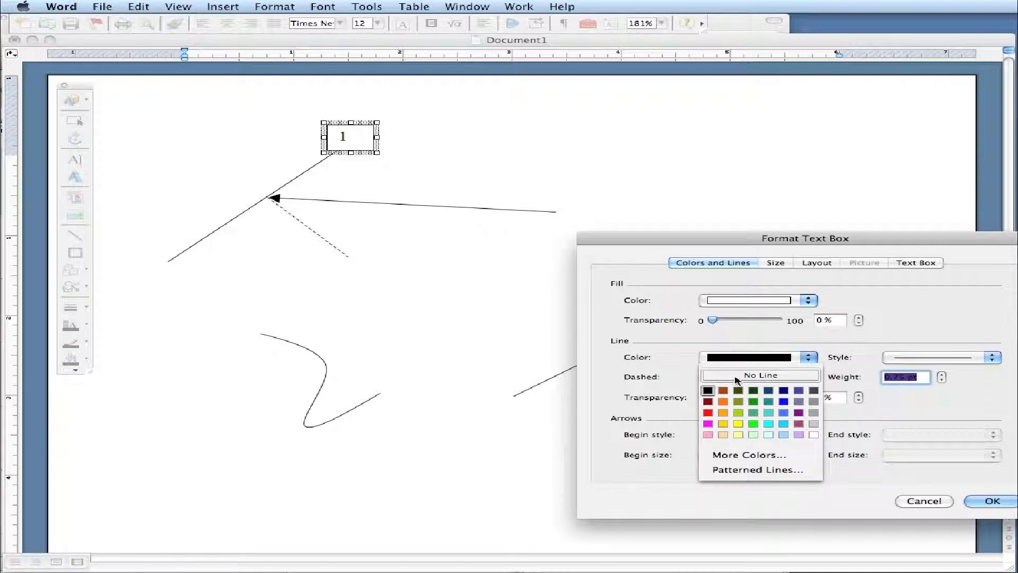
click(737, 376)
click(991, 502)
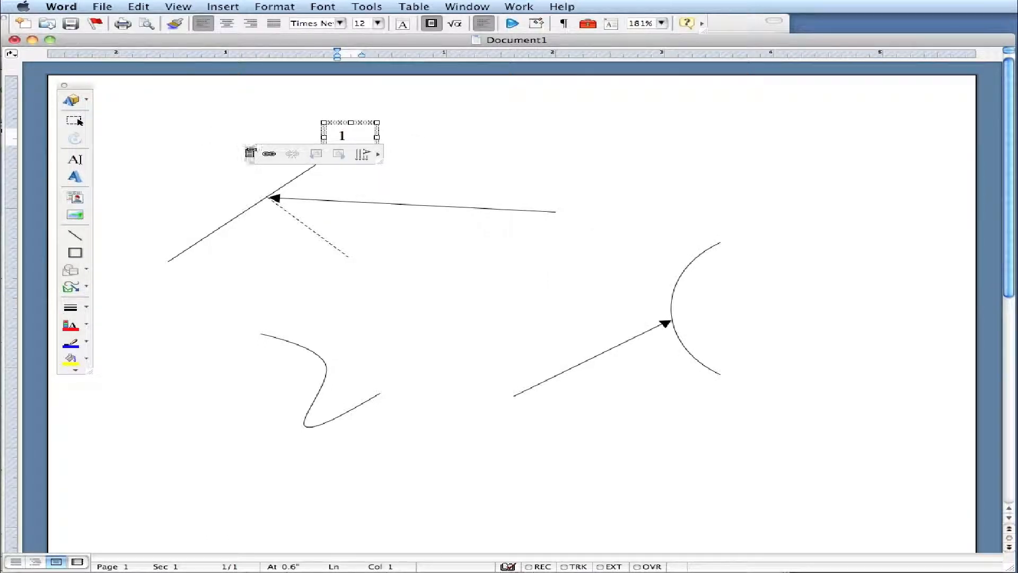
Hide the floating text box toolbar and move the borderless label 1 slightly right and down near the slanted line's upper end
click(249, 148)
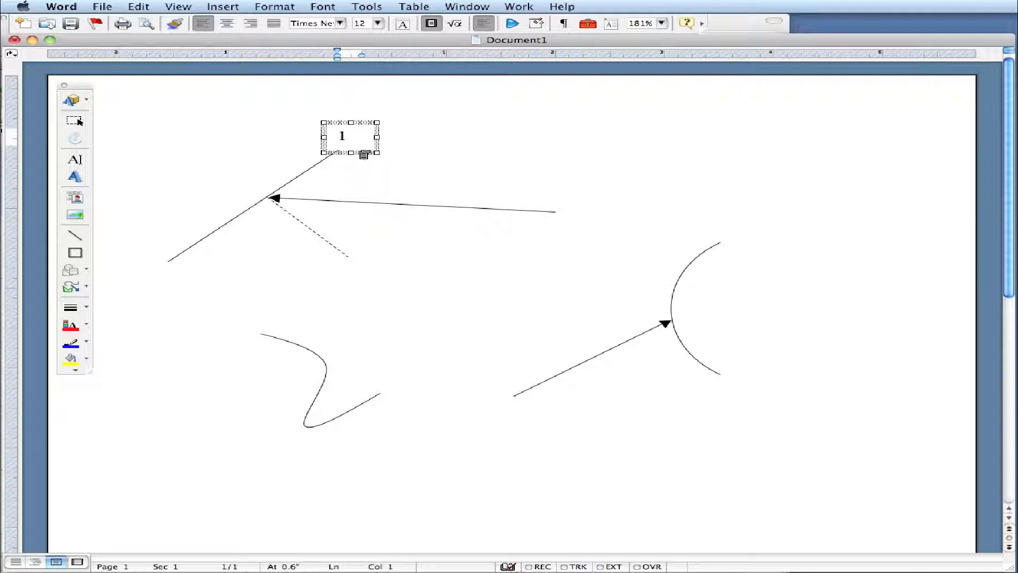
click(365, 159)
click(364, 149)
drag(492, 157, 379, 158)
click(454, 175)
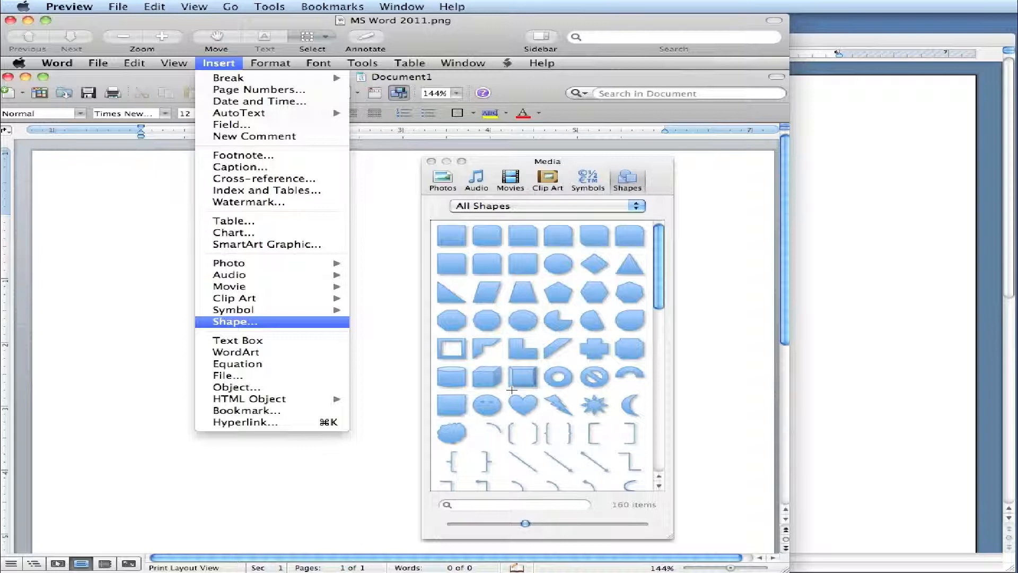
Switch from the Preview image back to the drawing document in Word
click(820, 357)
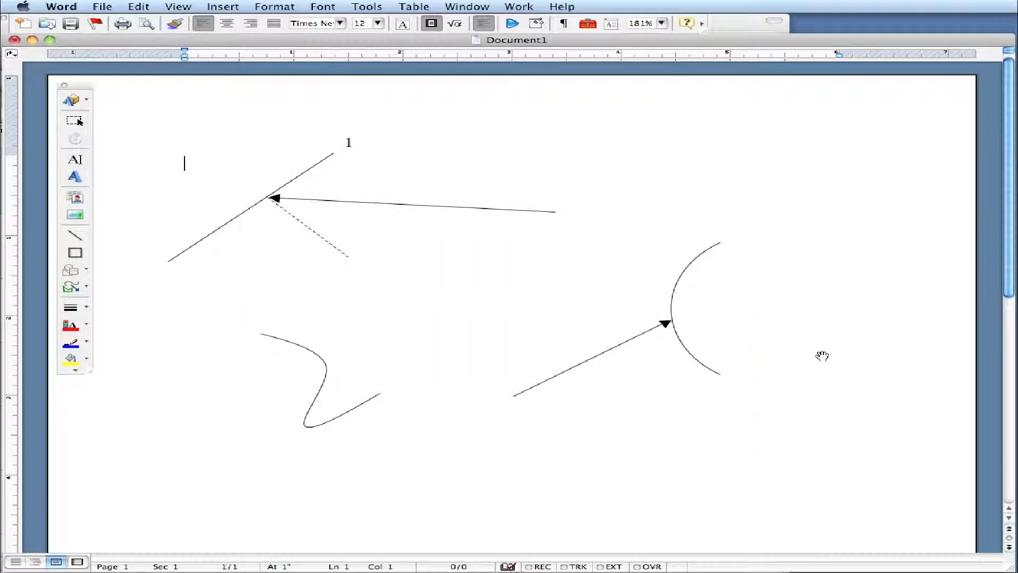